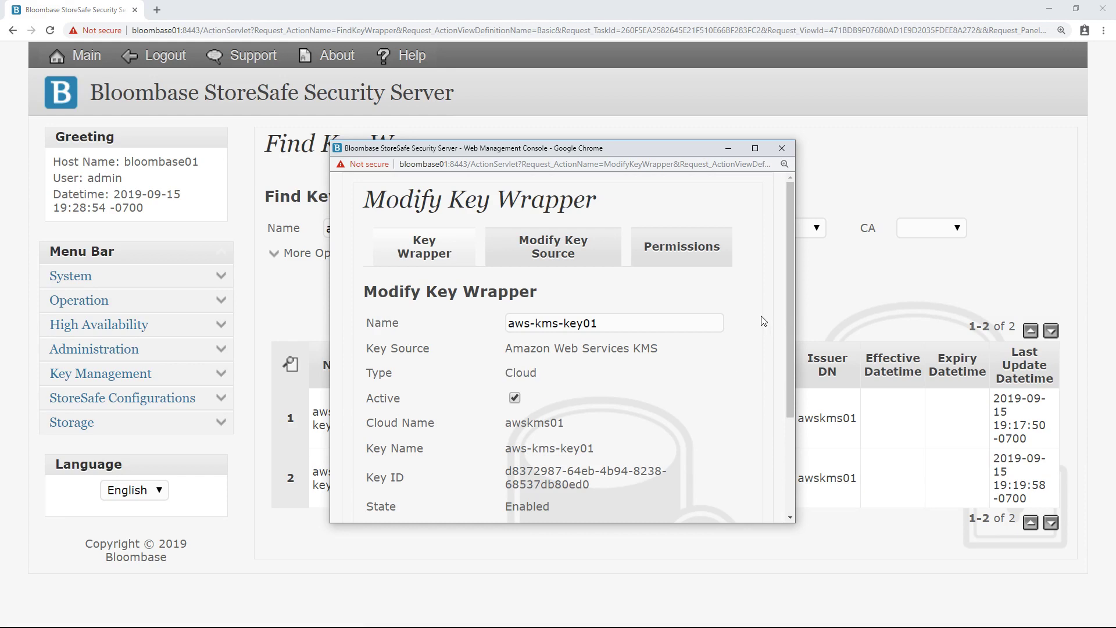
Review the details of the aws-kms-key01 key wrapper.
left_click_drag(790, 280, 784, 386)
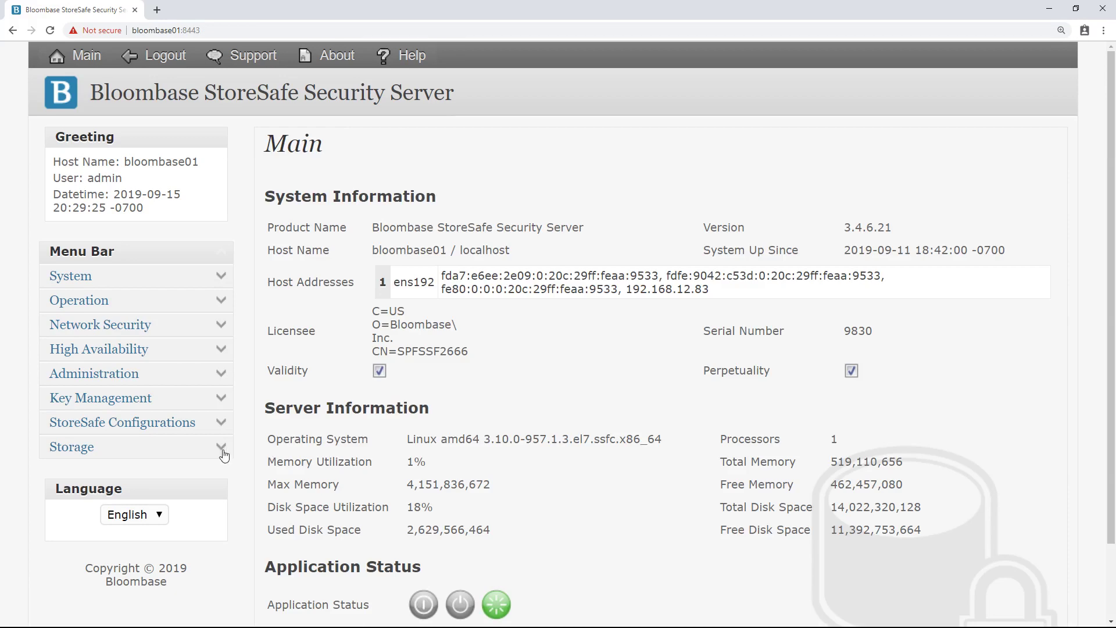
List all physical storage configurations and open the nfs01 configuration for modification.
left_click(221, 447)
left_click(123, 517)
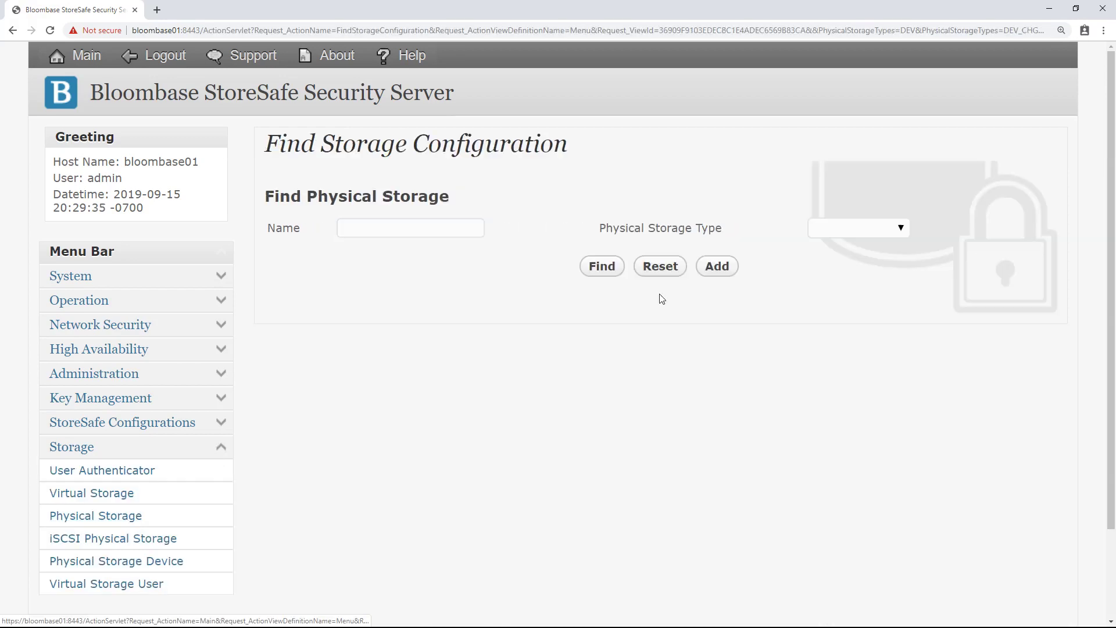
left_click(602, 266)
scroll(367, 465, "down", 2)
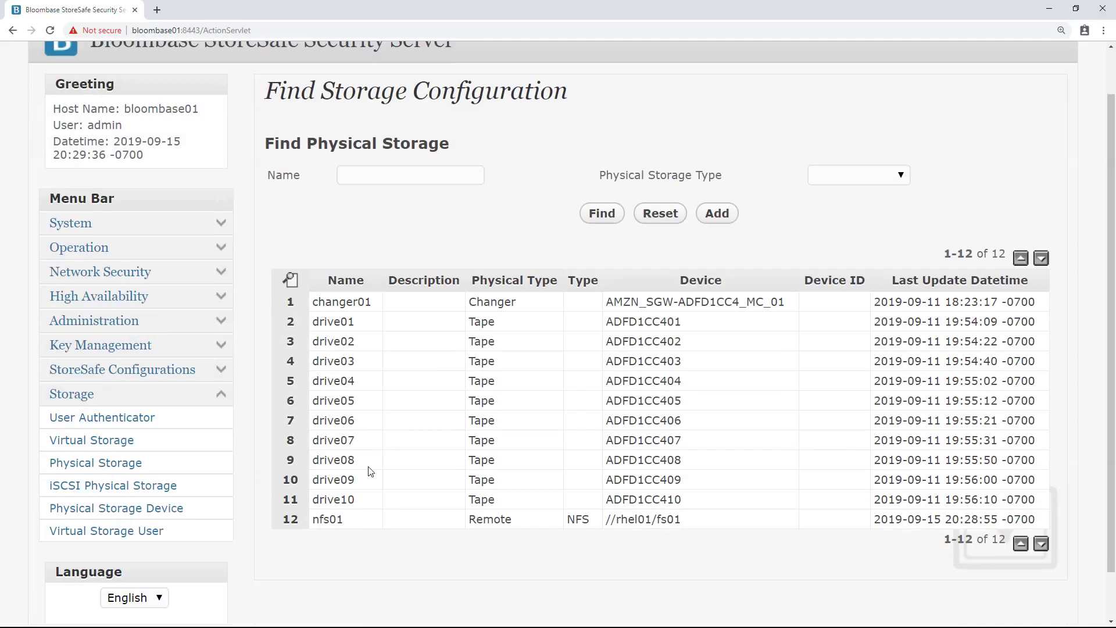
left_click(339, 465)
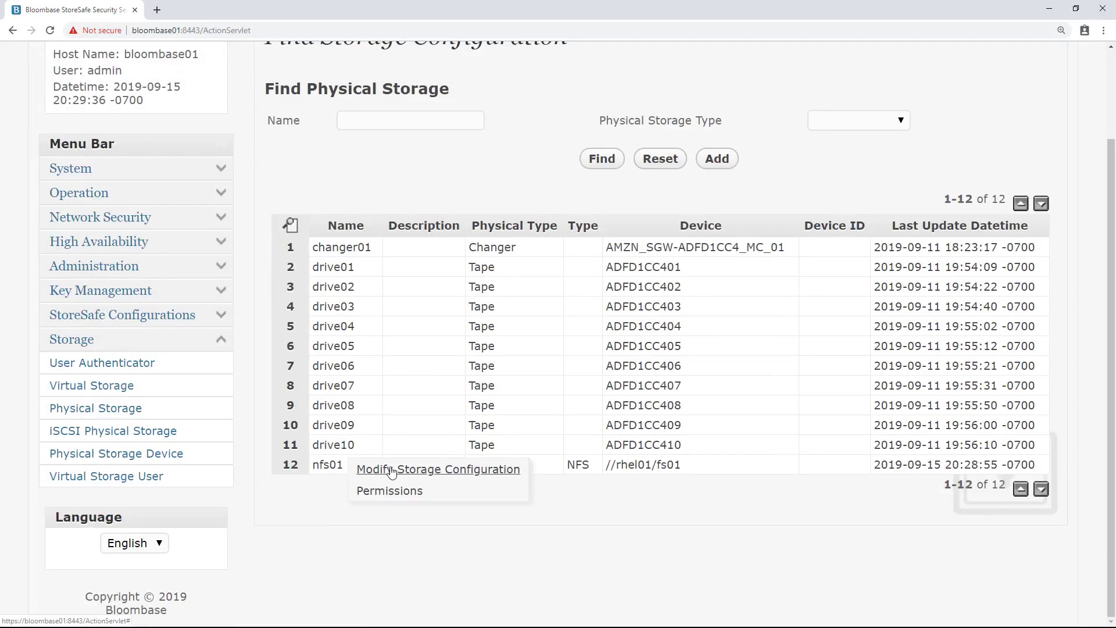
left_click(392, 470)
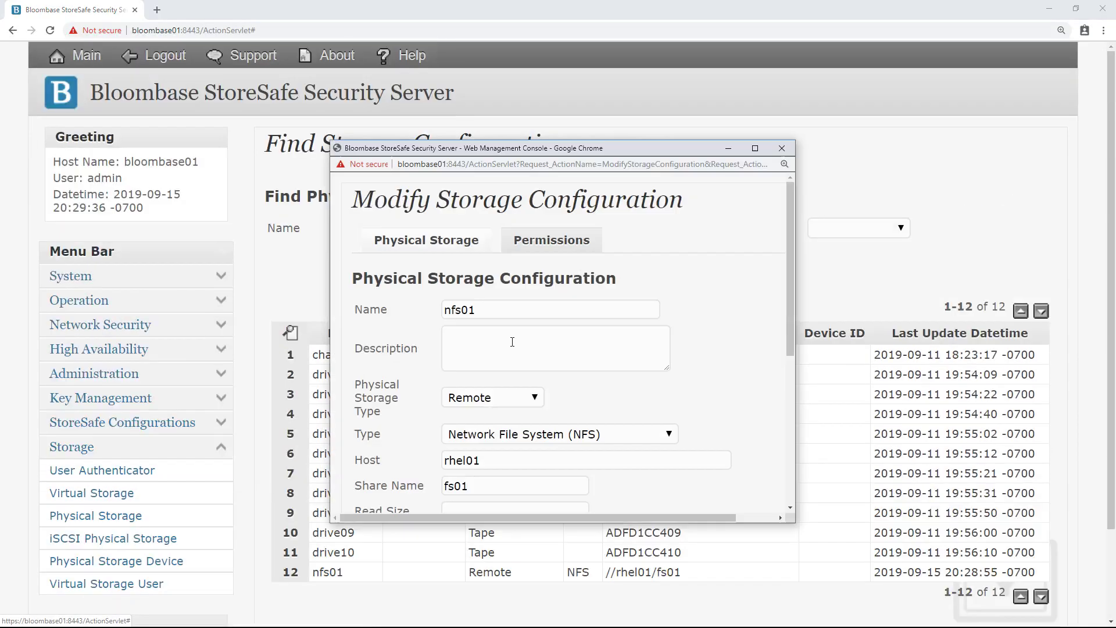
Check nfs01's physical storage type, file system type, host and share name, and close the configuration without submitting.
left_click(487, 410)
left_click(483, 472)
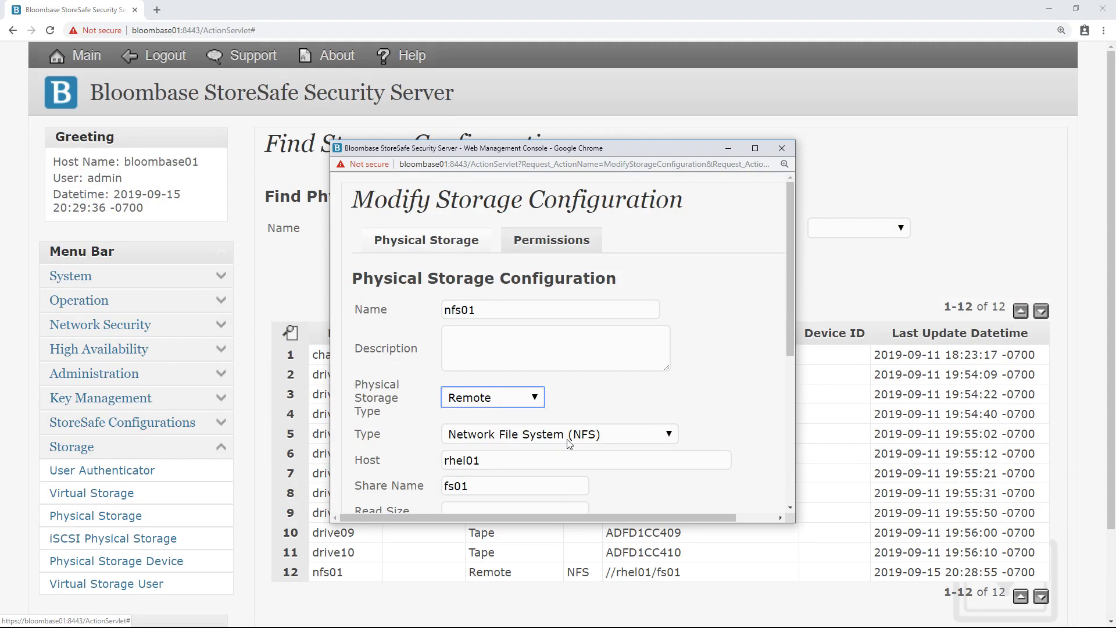
left_click(569, 439)
left_click(571, 463)
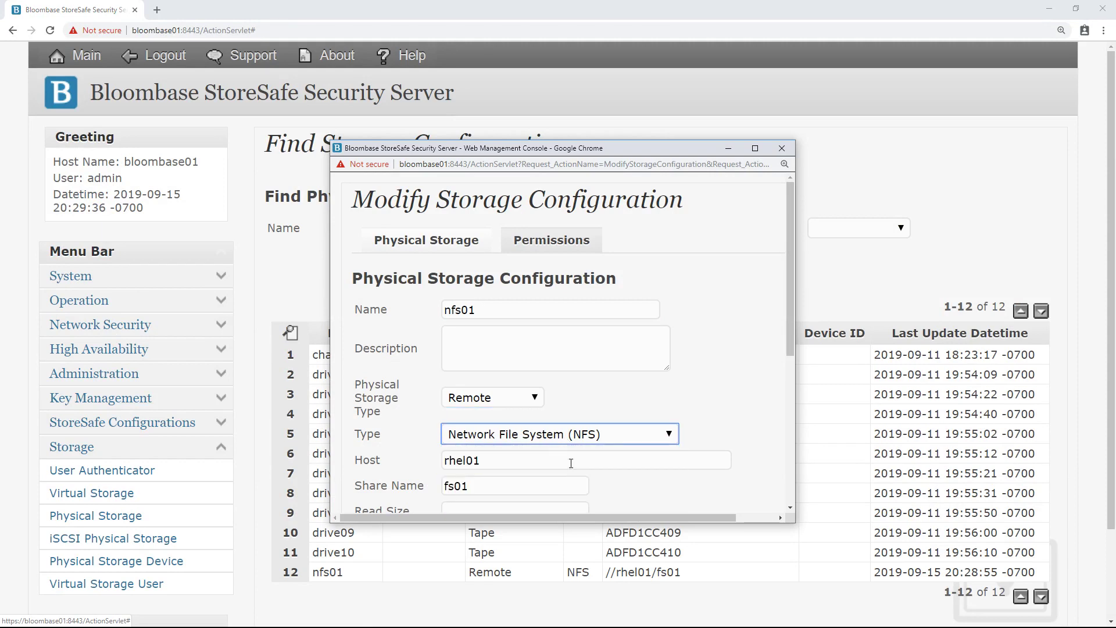
scroll(571, 463, "down", 5)
scroll(481, 336, "up", 1)
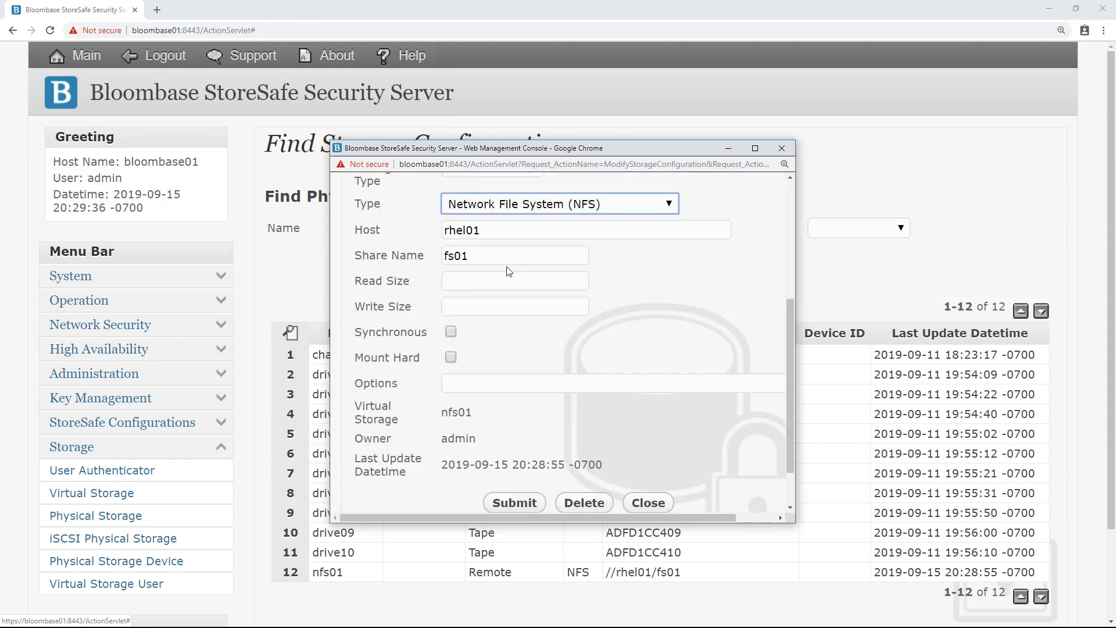
key("Tab")
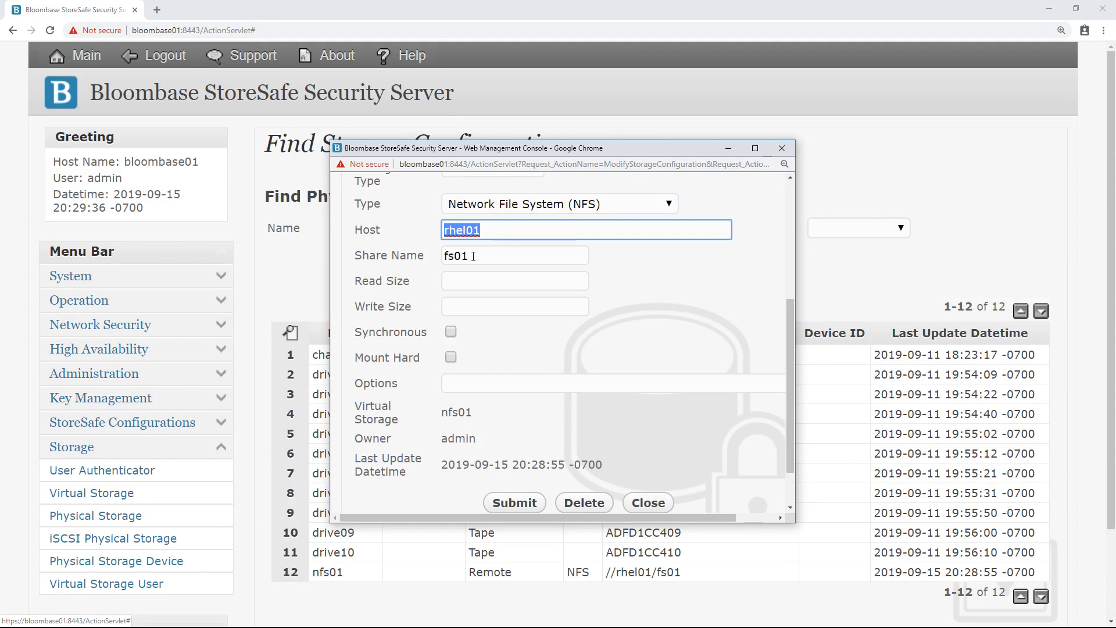
key("Tab")
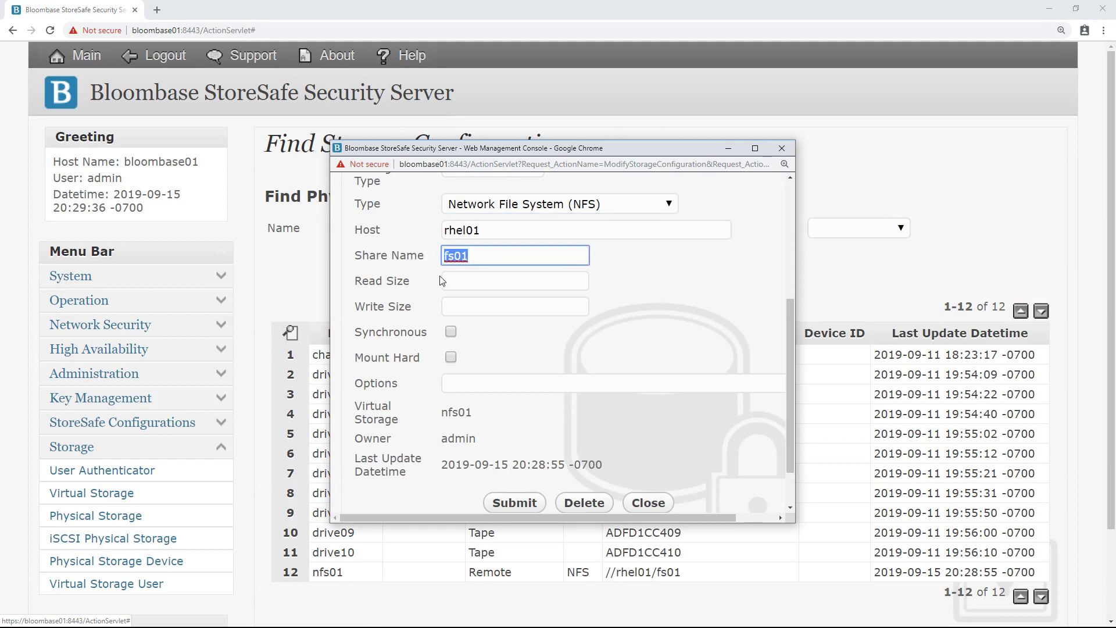
left_click(643, 504)
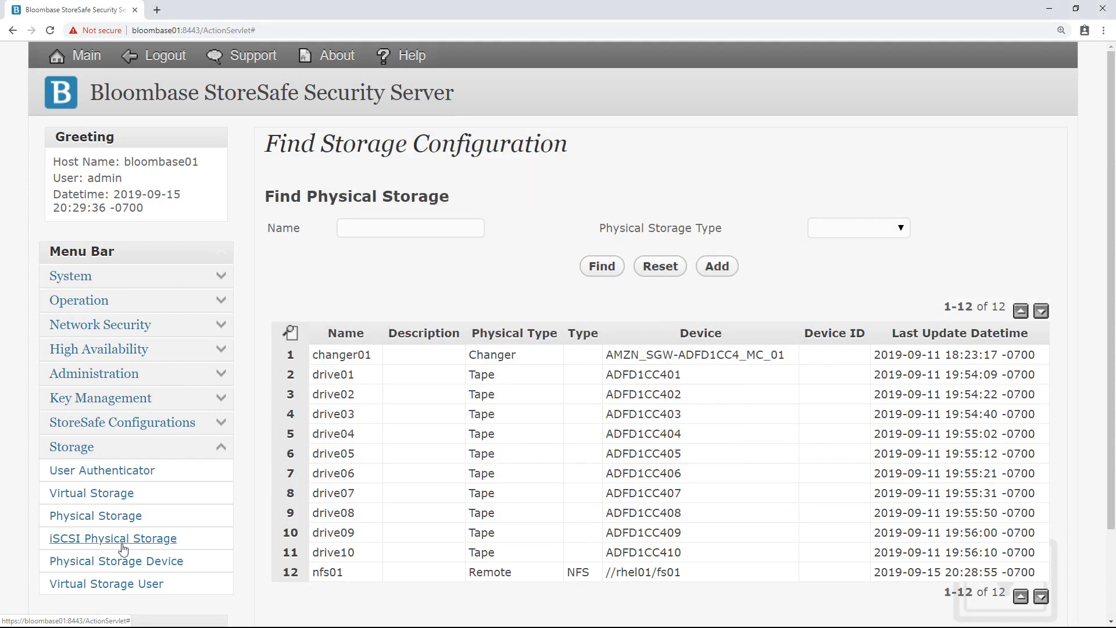
List all virtual storages and open the nfs01 virtual storage for modification.
left_click(115, 494)
left_click(599, 289)
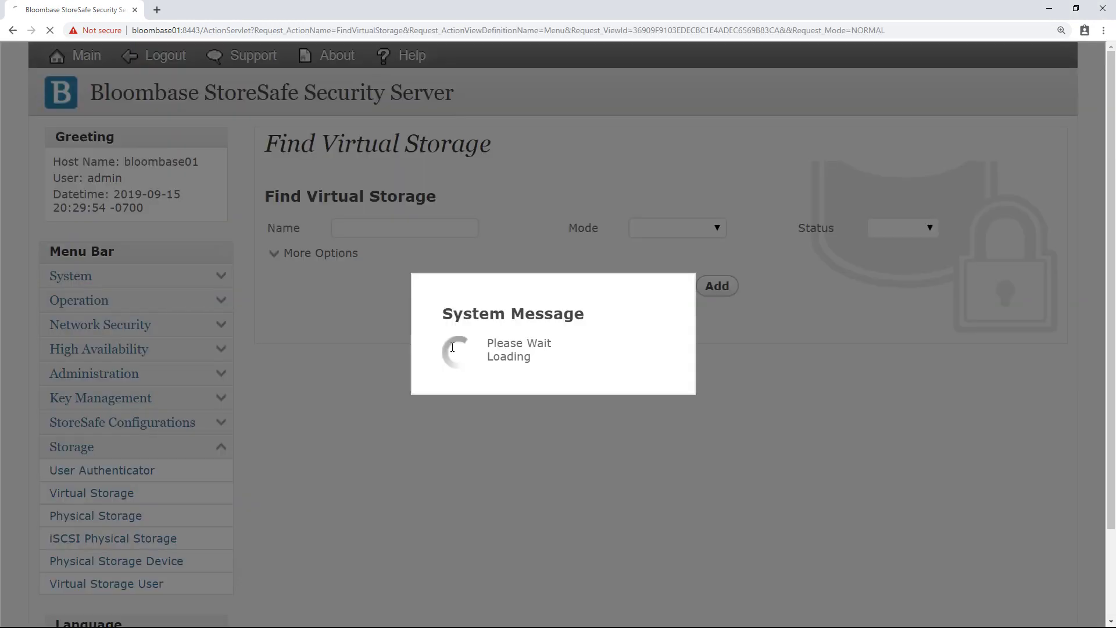
left_click(325, 391)
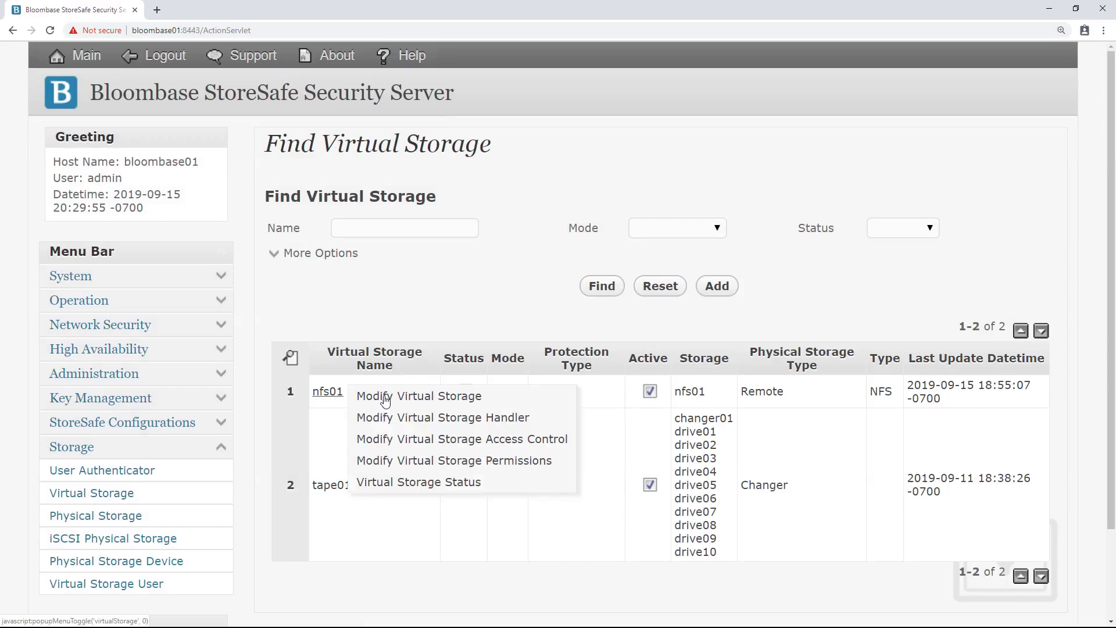
left_click(418, 401)
Examine the nfs01 virtual storage's name, mode, protocol and offline setting.
left_click_drag(494, 324, 424, 323)
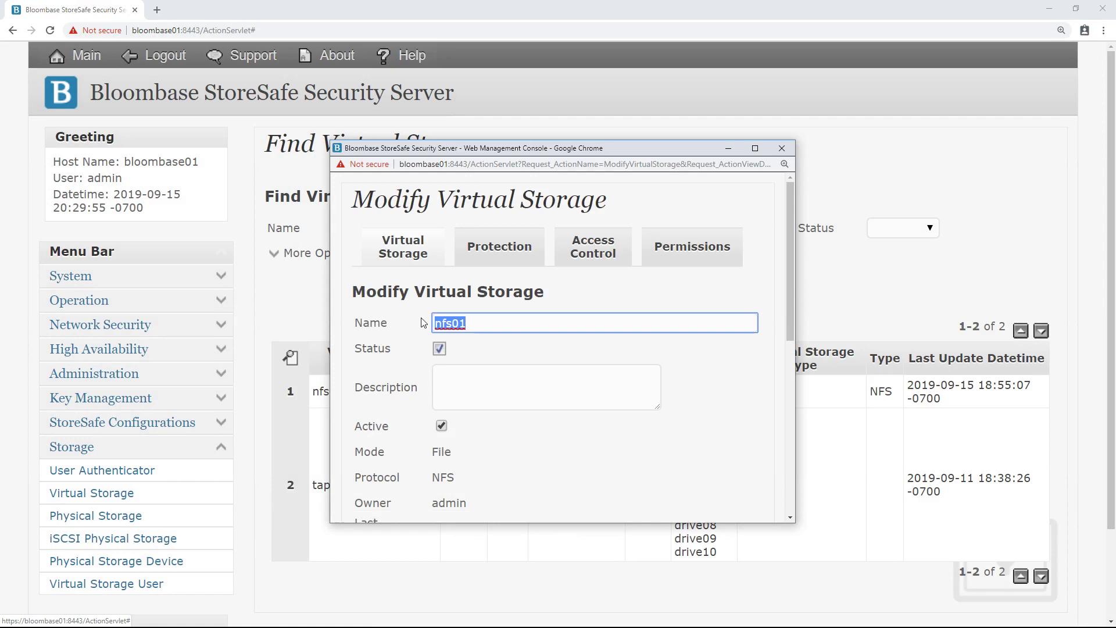
left_click(450, 465)
double_click(430, 451)
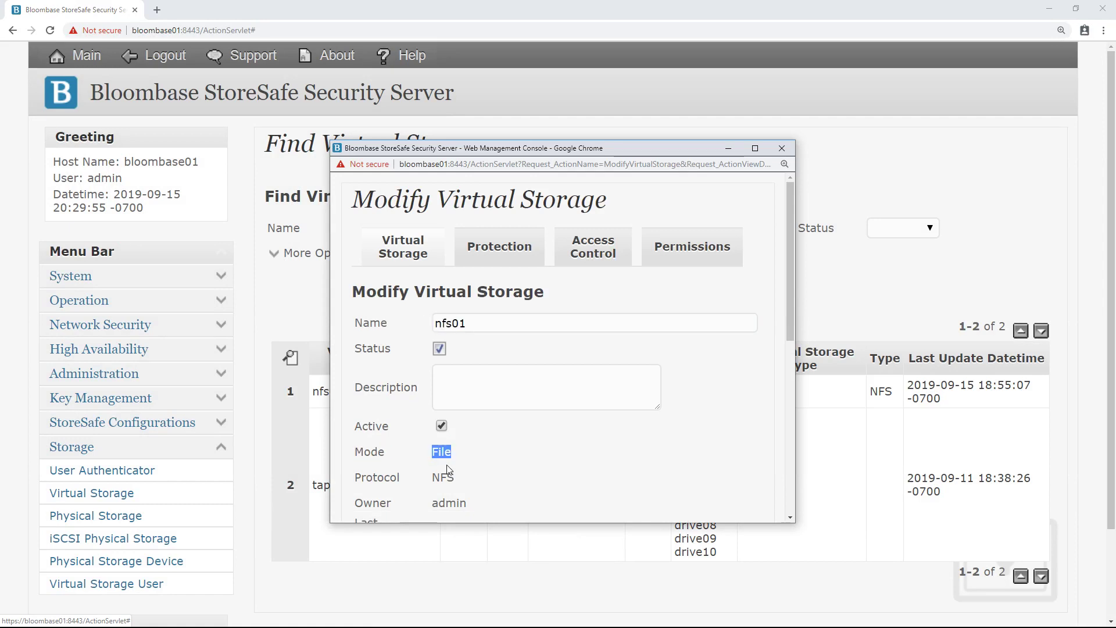
left_click(466, 480)
left_click_drag(456, 478, 435, 477)
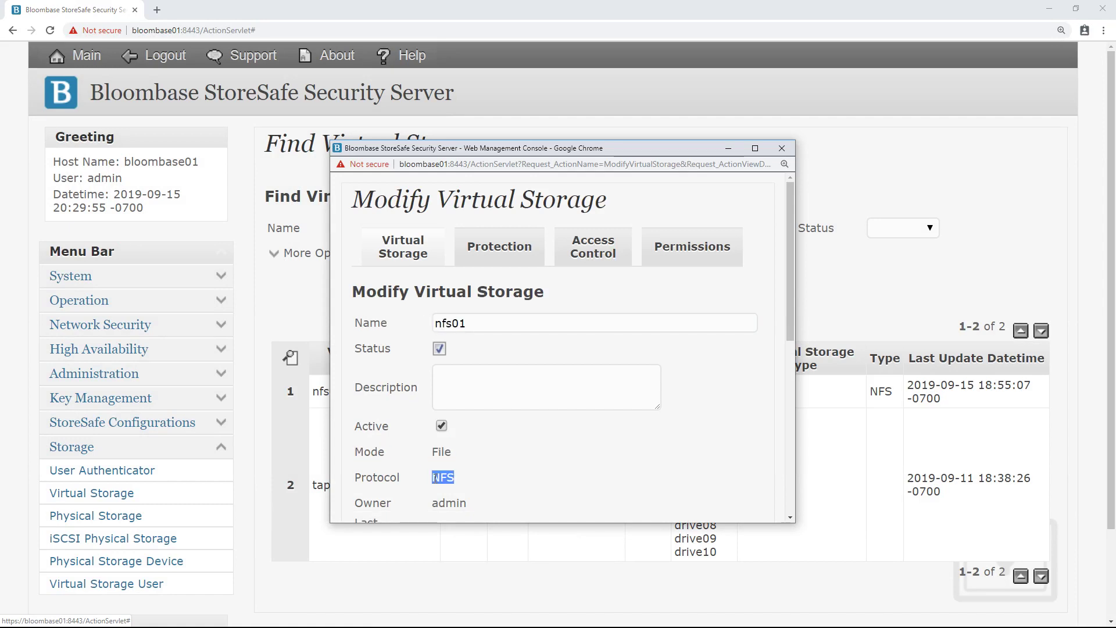
left_click(574, 463)
scroll(570, 441, "down", 2)
scroll(511, 442, "down", 2)
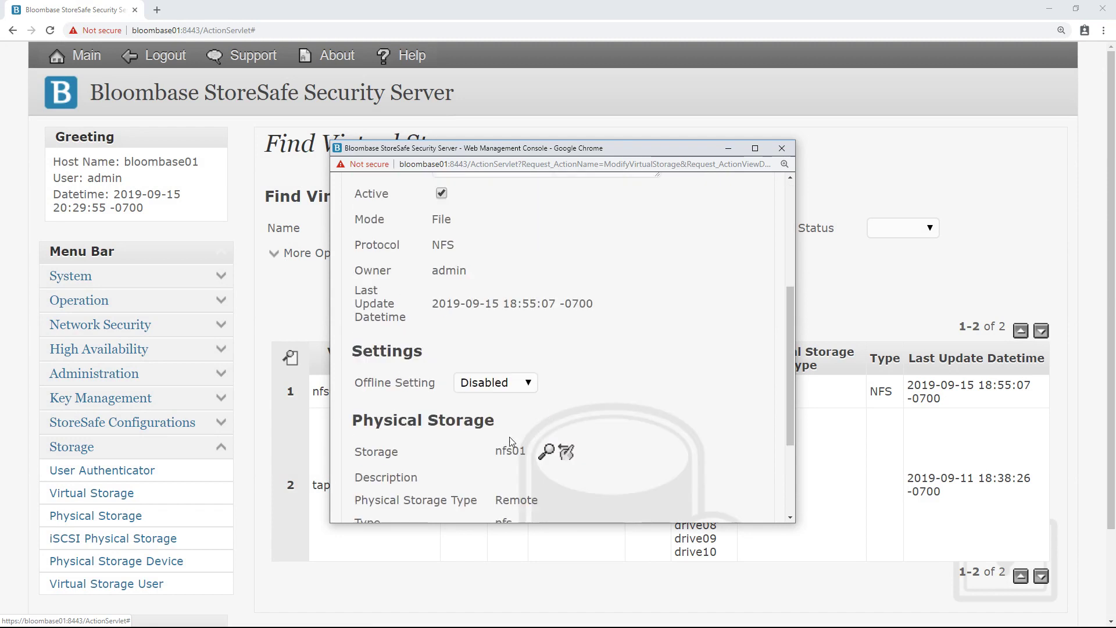
Find the nfs01 physical storage and assign it to the virtual storage.
left_click(550, 452)
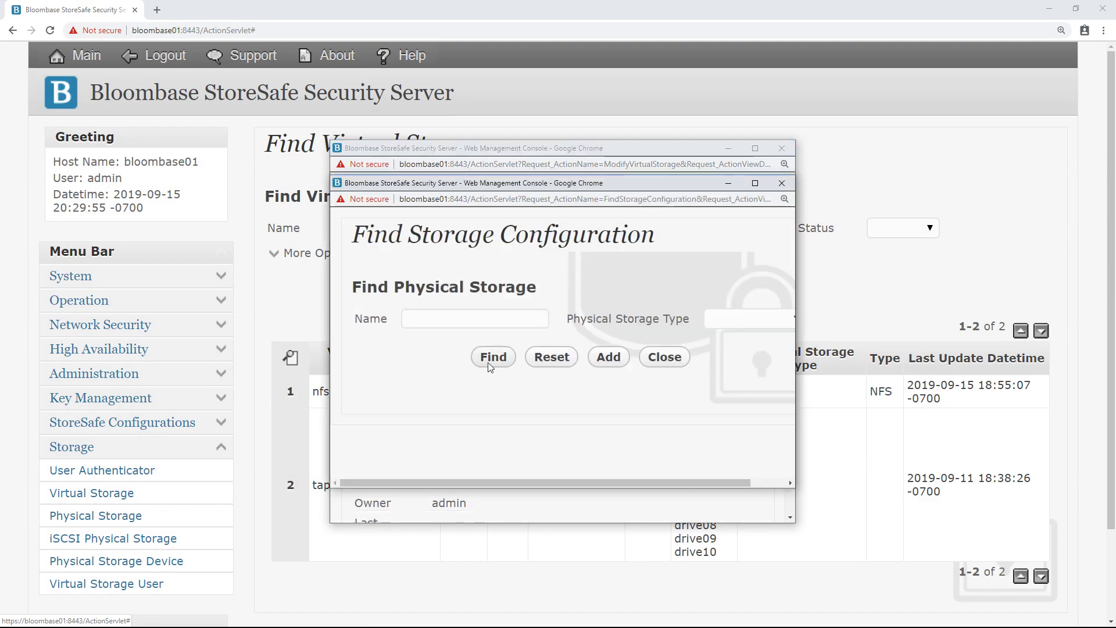
left_click(488, 362)
scroll(488, 361, "down", 2)
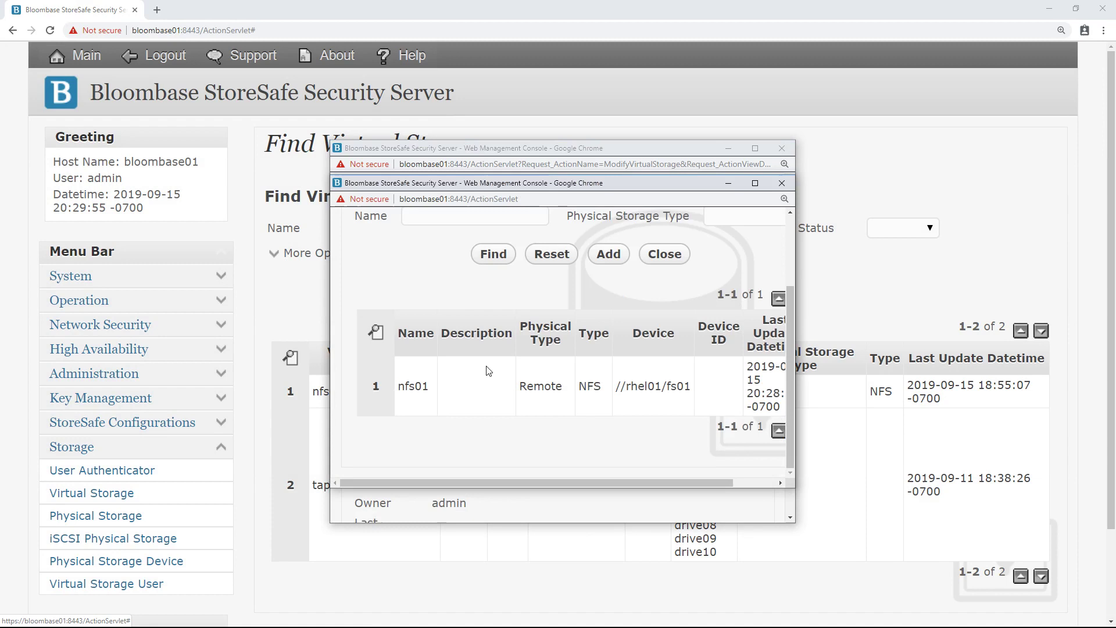
left_click(423, 394)
scroll(443, 409, "down", 5)
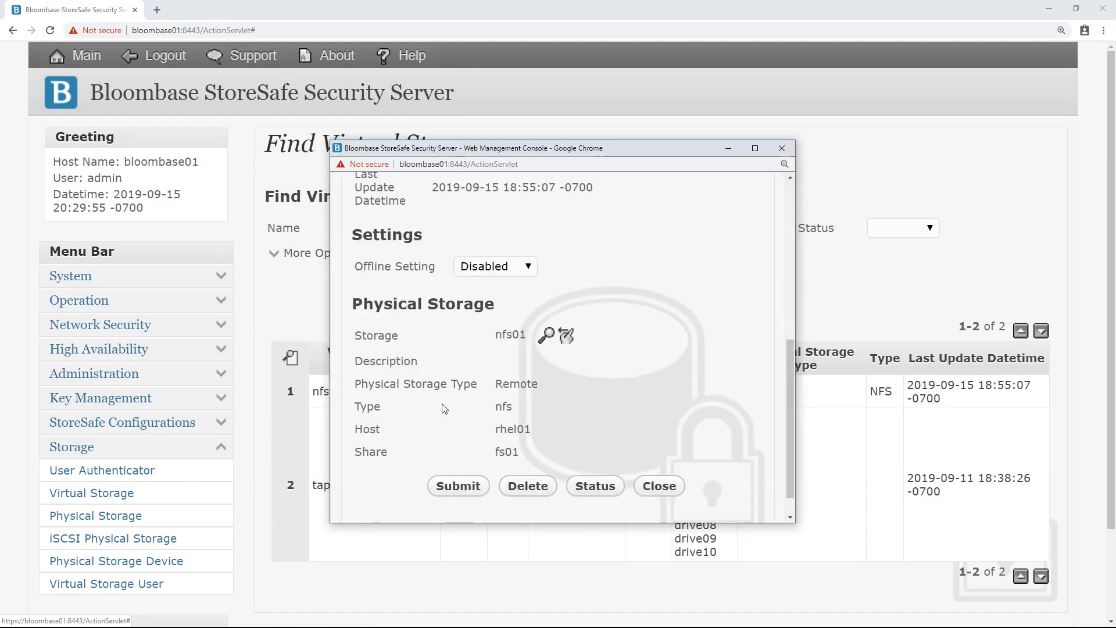
Set the virtual storage's protection type to Privacy and check the assigned encryption key.
scroll(512, 447, "up", 5)
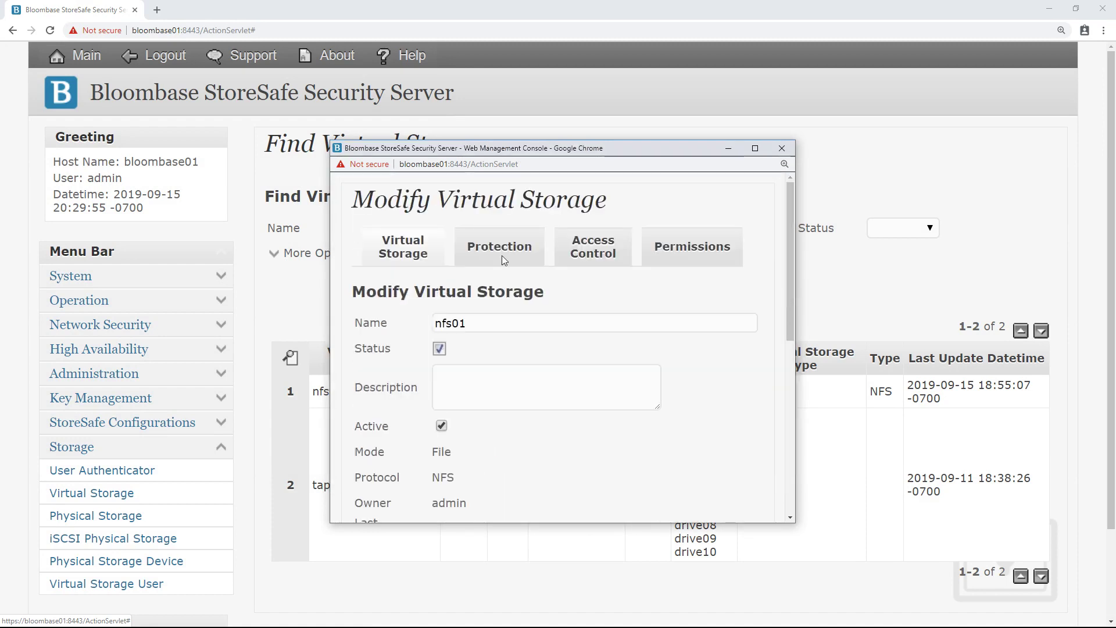
left_click(501, 250)
left_click(546, 334)
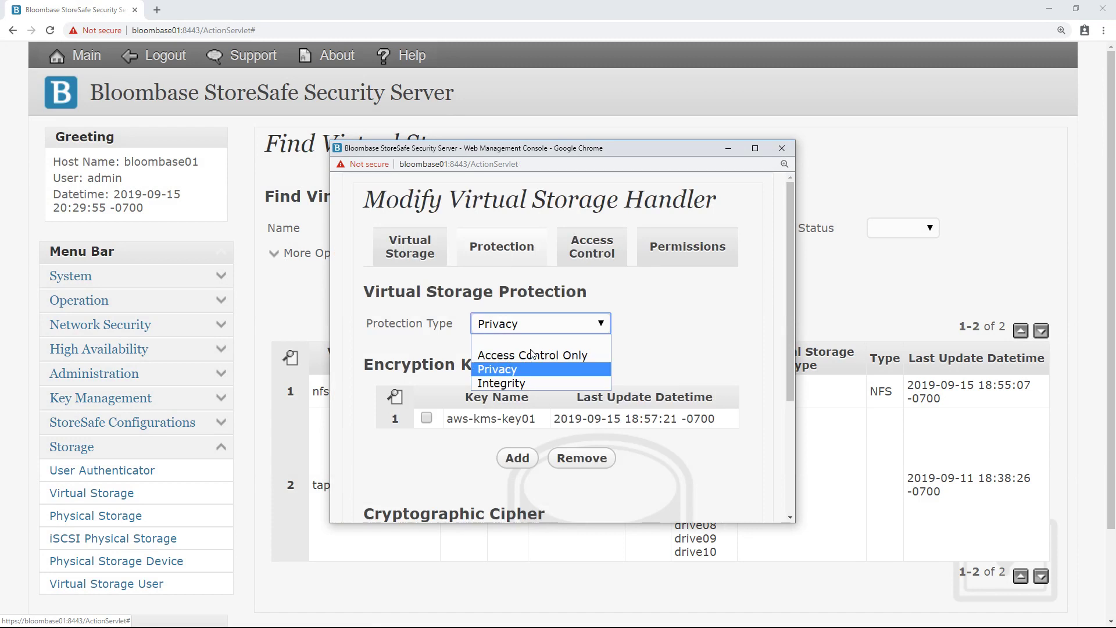
left_click(529, 373)
scroll(453, 424, "down", 2)
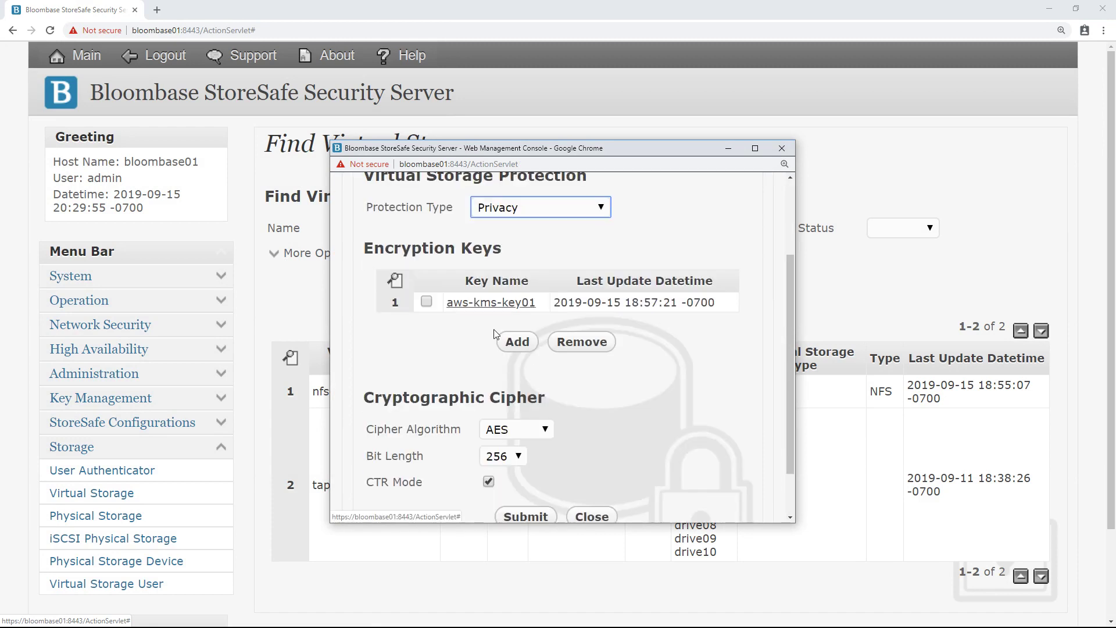
Set the cryptographic cipher to AES with a bit length of 256.
left_click(520, 431)
left_click(511, 465)
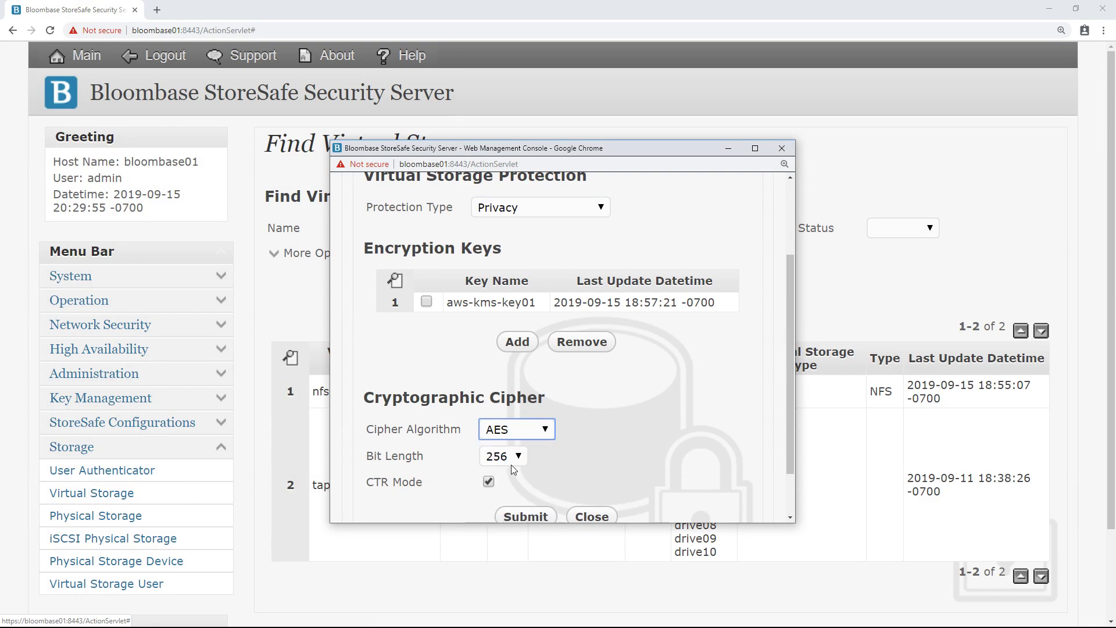
left_click(509, 458)
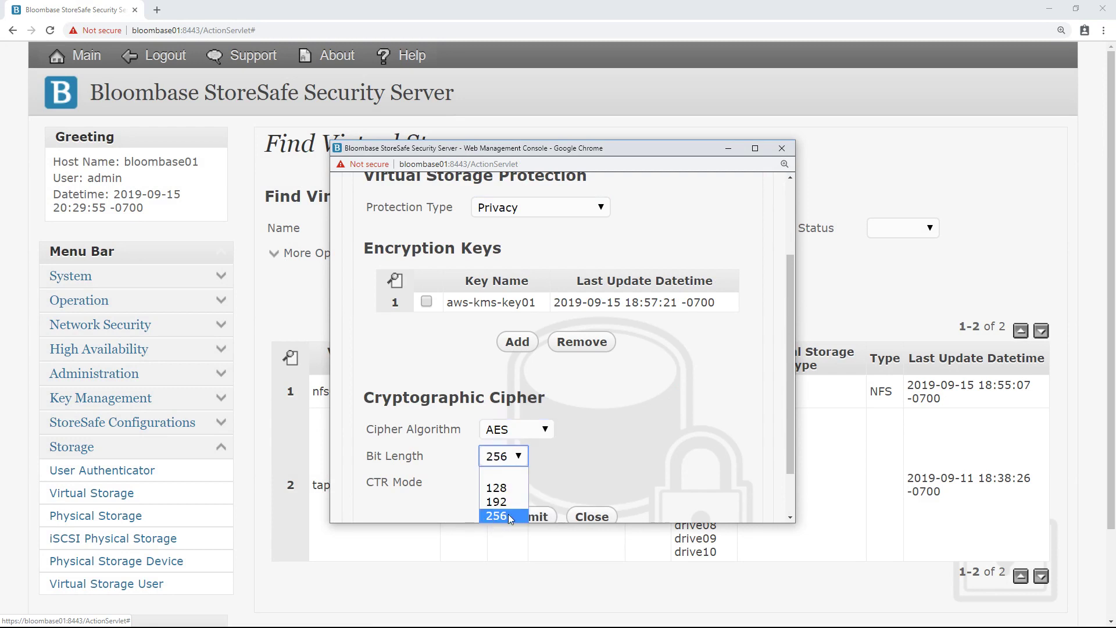
left_click(508, 514)
scroll(603, 407, "up", 3)
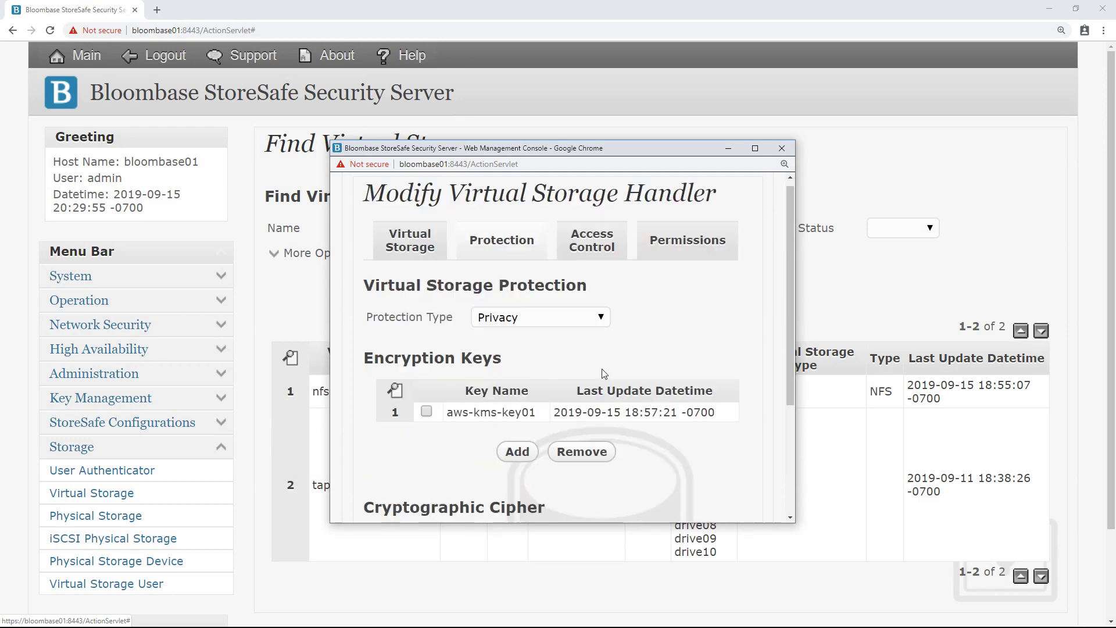
Review the nfs01 virtual storage's access control settings, including NFS attributes and host access, and close the dialog.
left_click(584, 260)
scroll(570, 282, "down", 2)
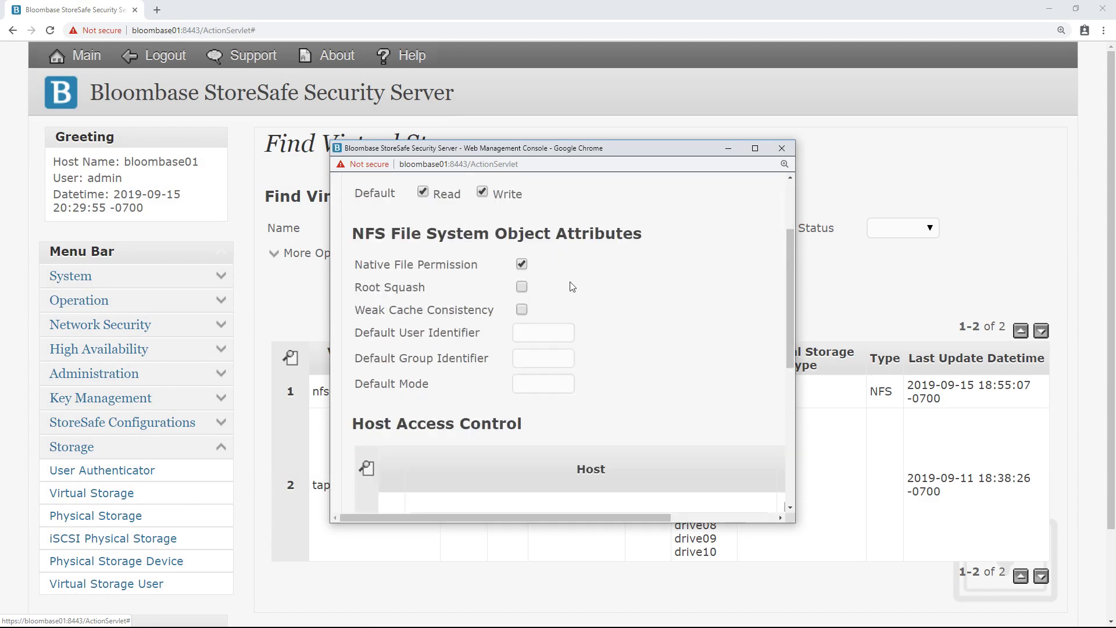
scroll(572, 286, "down", 5)
left_click(707, 450)
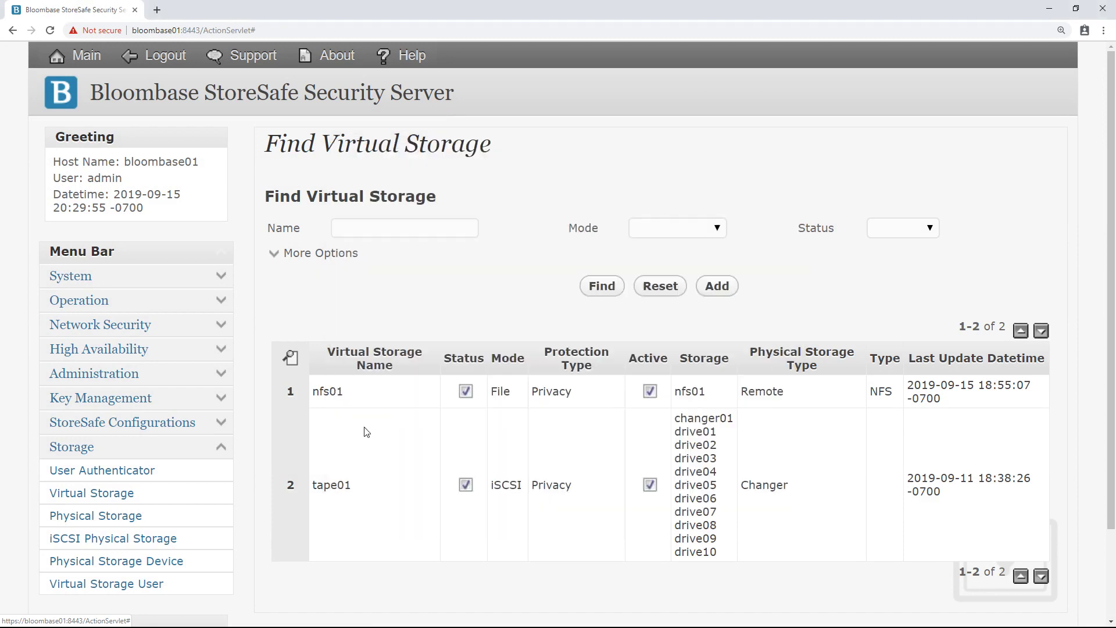
Open the virtual storage status of nfs01 and review its virtual and physical storage details.
left_click(336, 399)
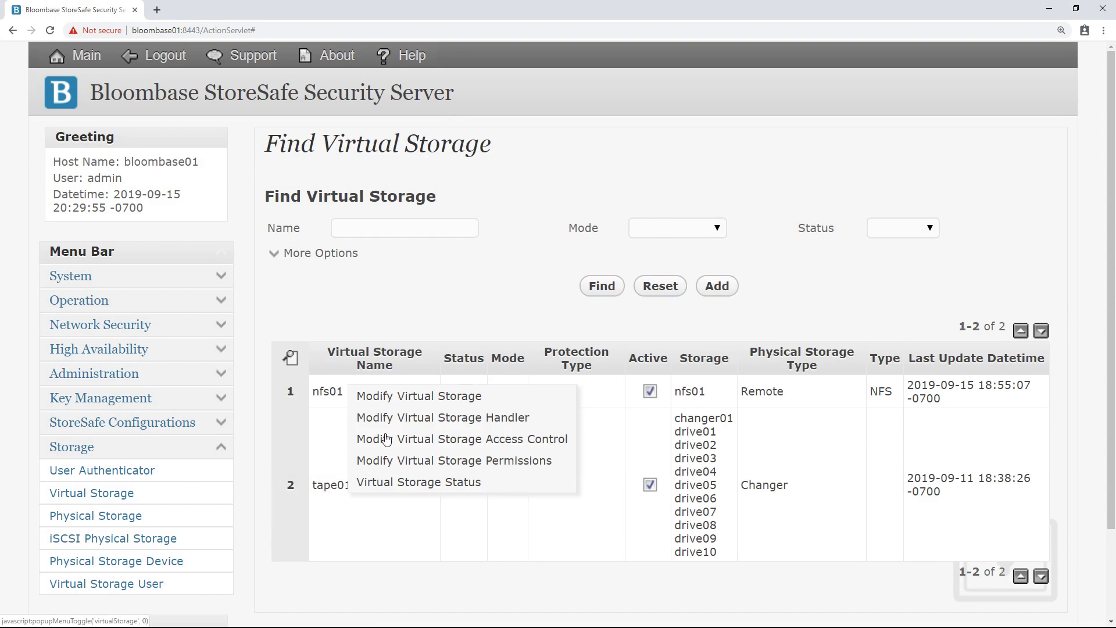
left_click(395, 482)
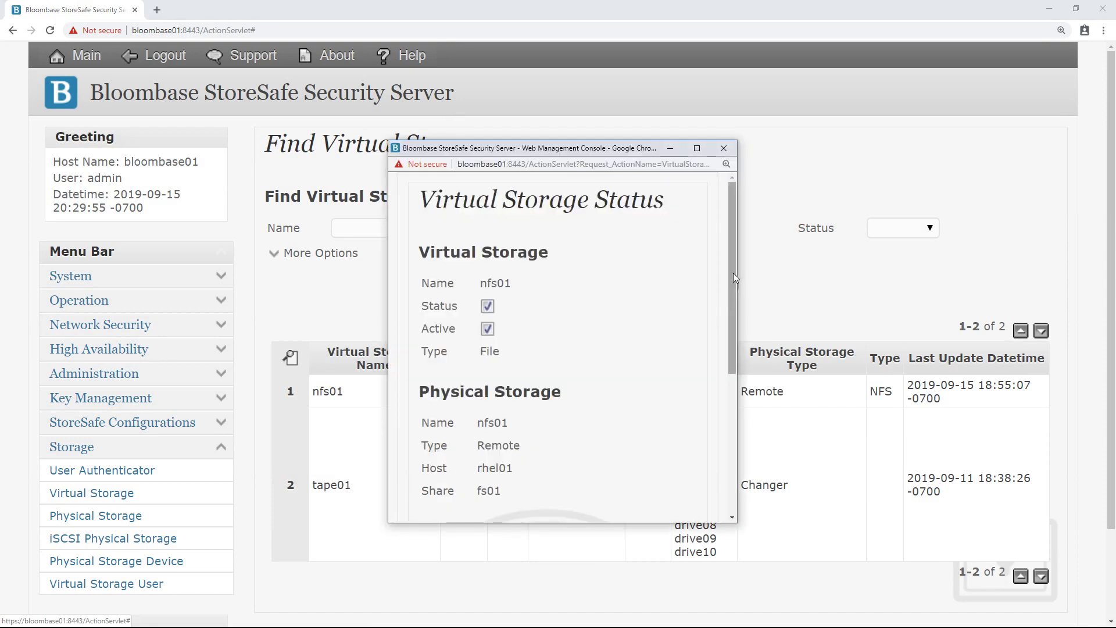
scroll(718, 401, "down", 5)
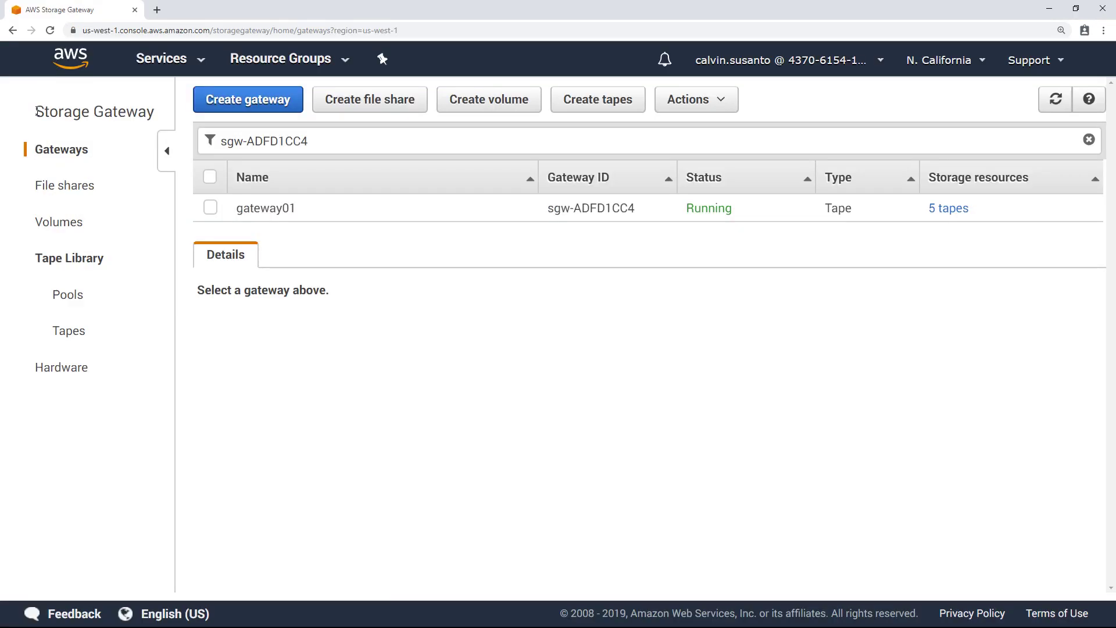
Examine gateway01's details and its list of VTL devices in AWS Storage Gateway, and follow the link to its tapes.
left_click_drag(36, 111, 166, 119)
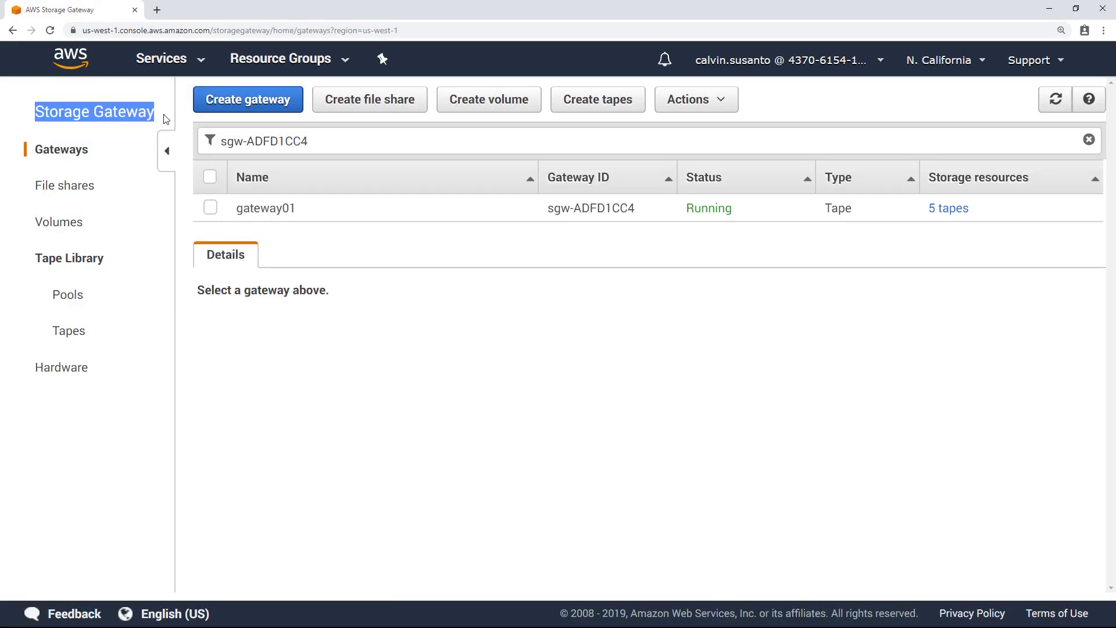
left_click(386, 321)
left_click(274, 211)
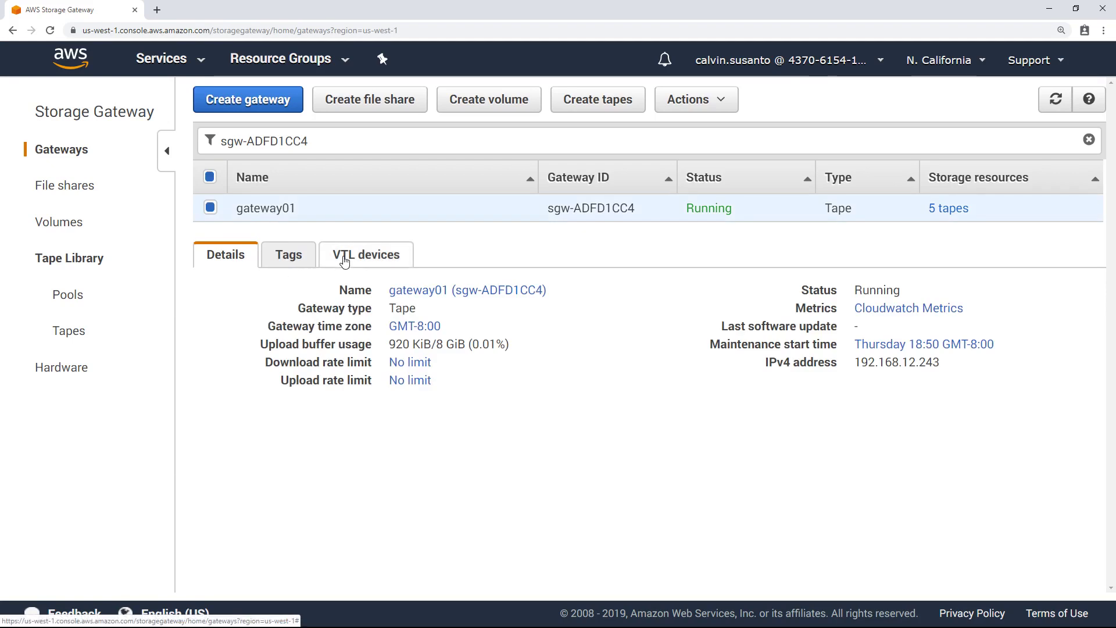
left_click(356, 262)
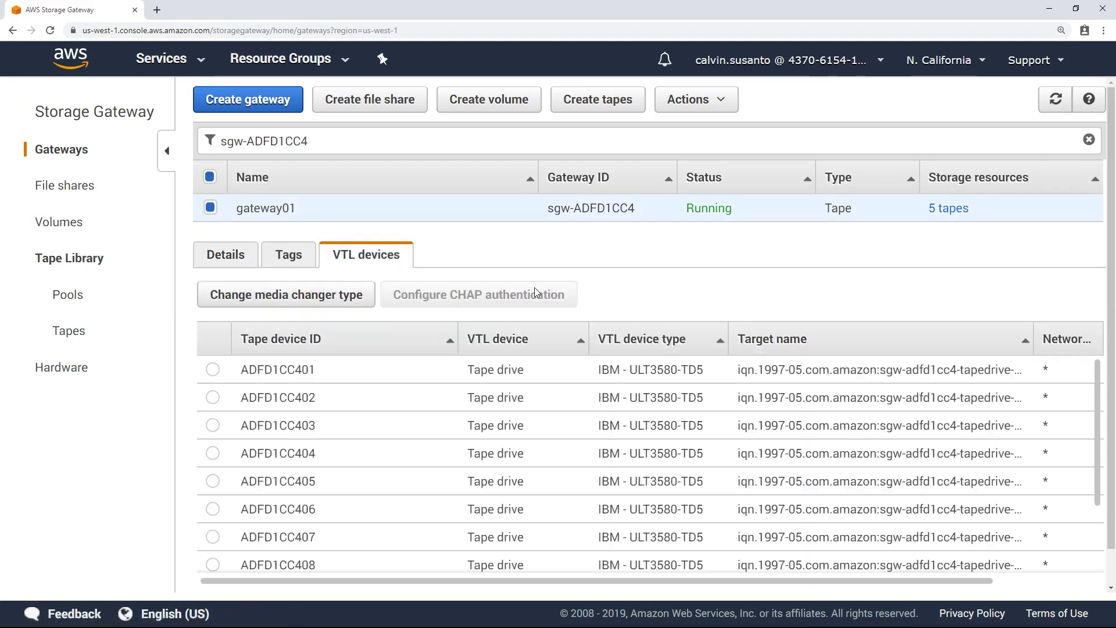
scroll(663, 259, "down", 1)
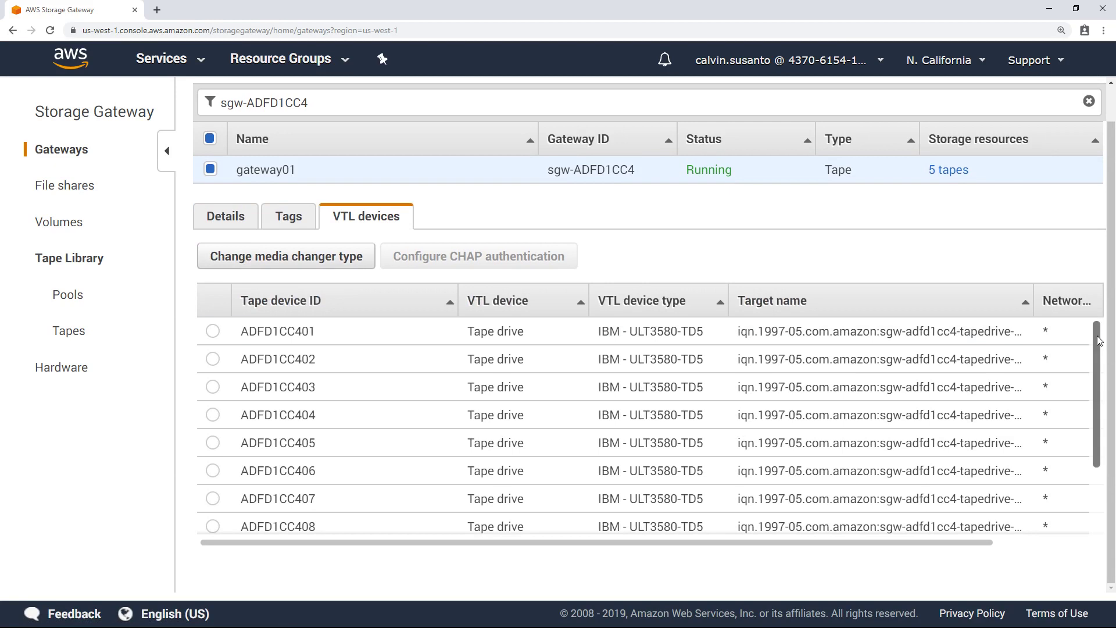
left_click_drag(1100, 352, 1109, 411)
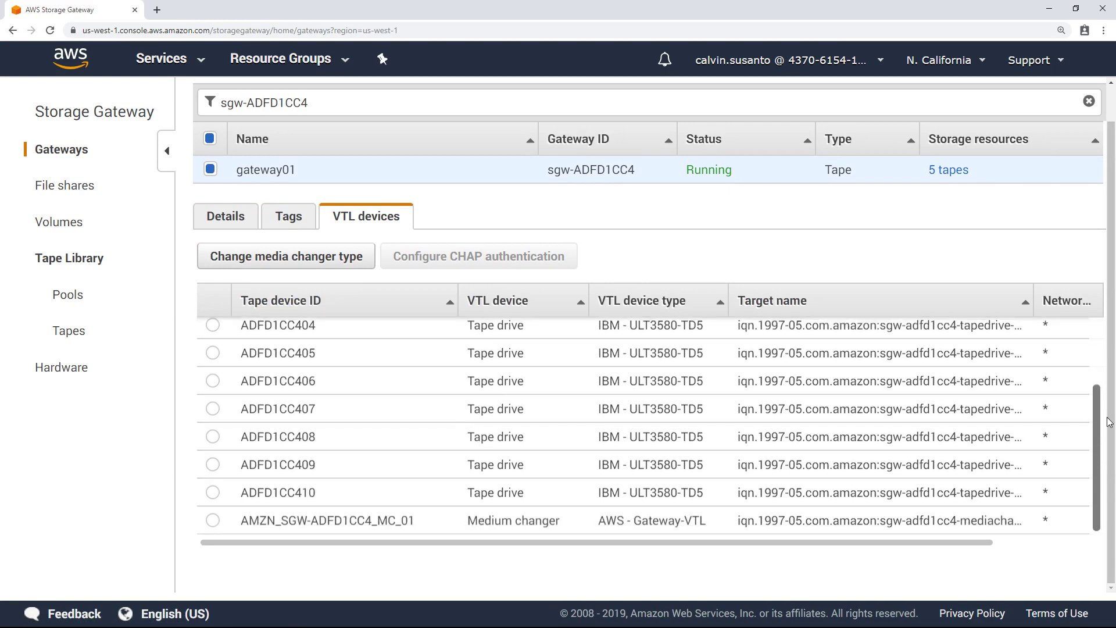
left_click(943, 173)
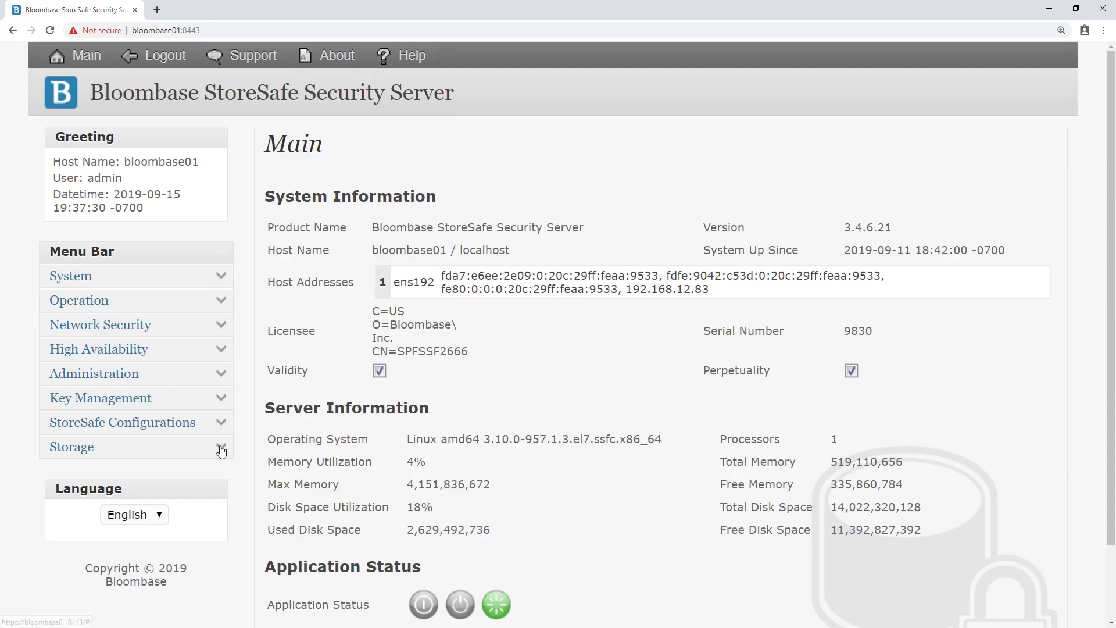
Switch to Bloombase StoreSafe, list all iSCSI physical storage and examine the media changer and tape drive targets.
left_click(229, 456)
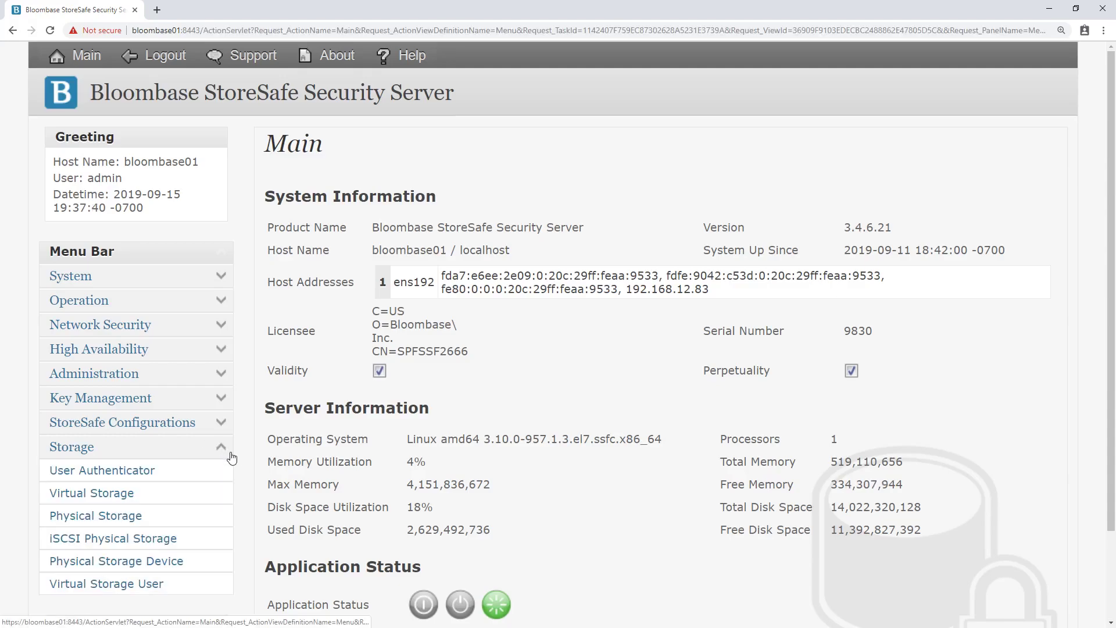
scroll(190, 488, "down", 2)
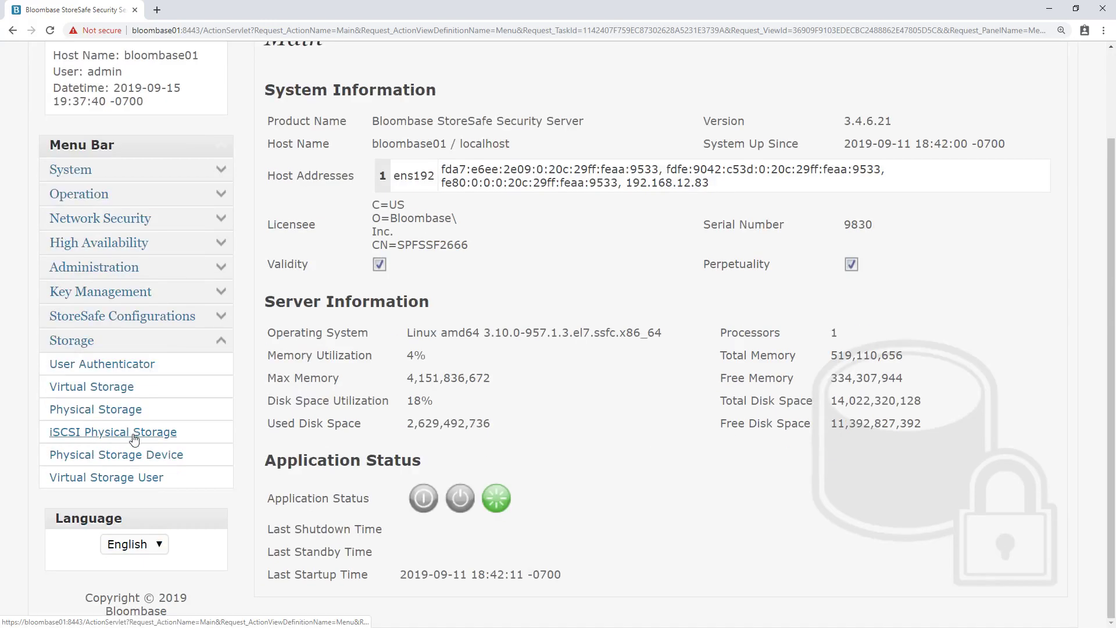
left_click(134, 434)
left_click(609, 274)
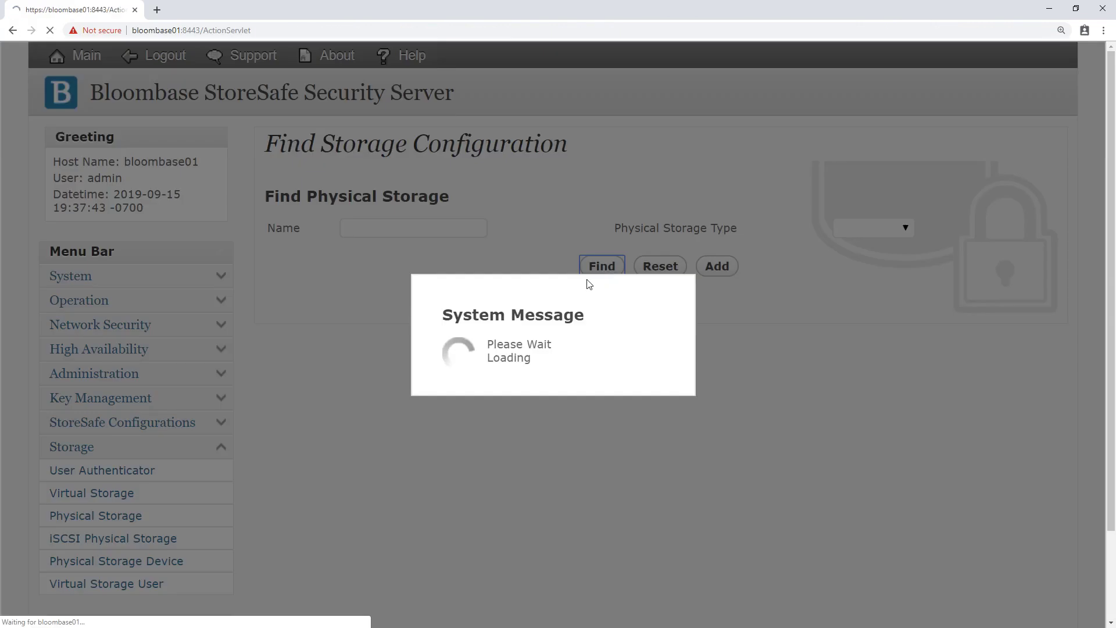
scroll(456, 339, "down", 2)
scroll(442, 334, "down", 2)
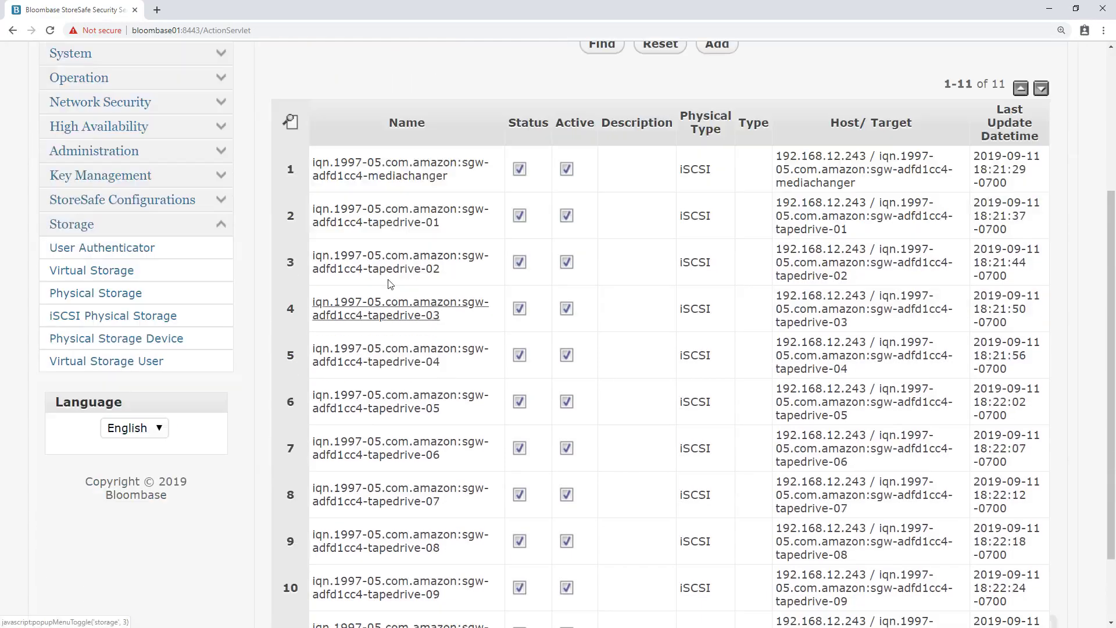
left_click_drag(311, 157, 491, 168)
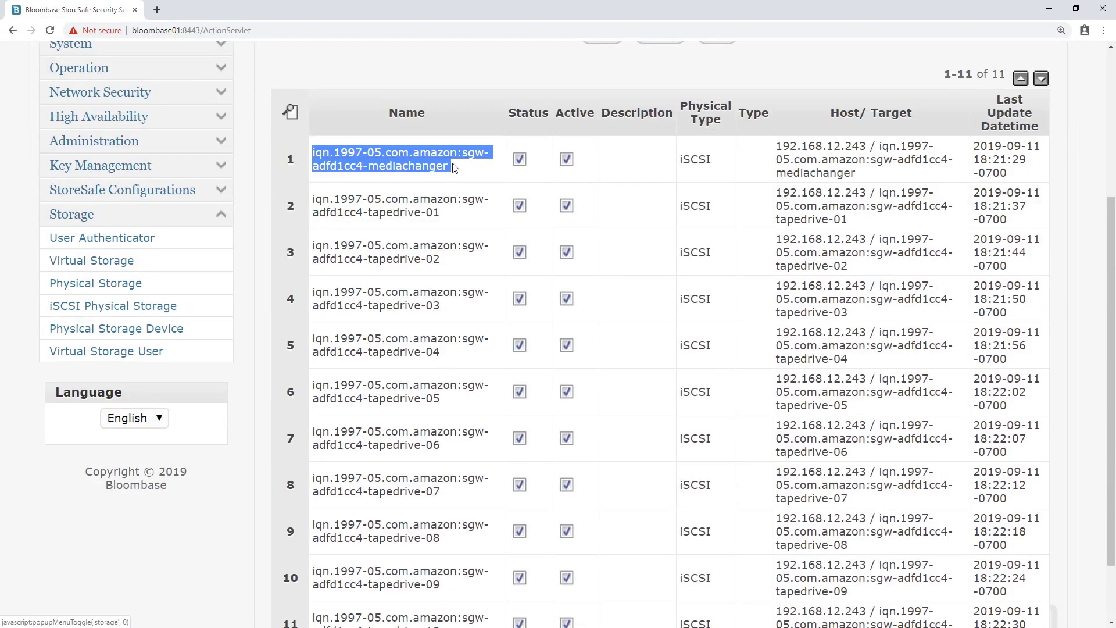
left_click_drag(312, 199, 451, 228)
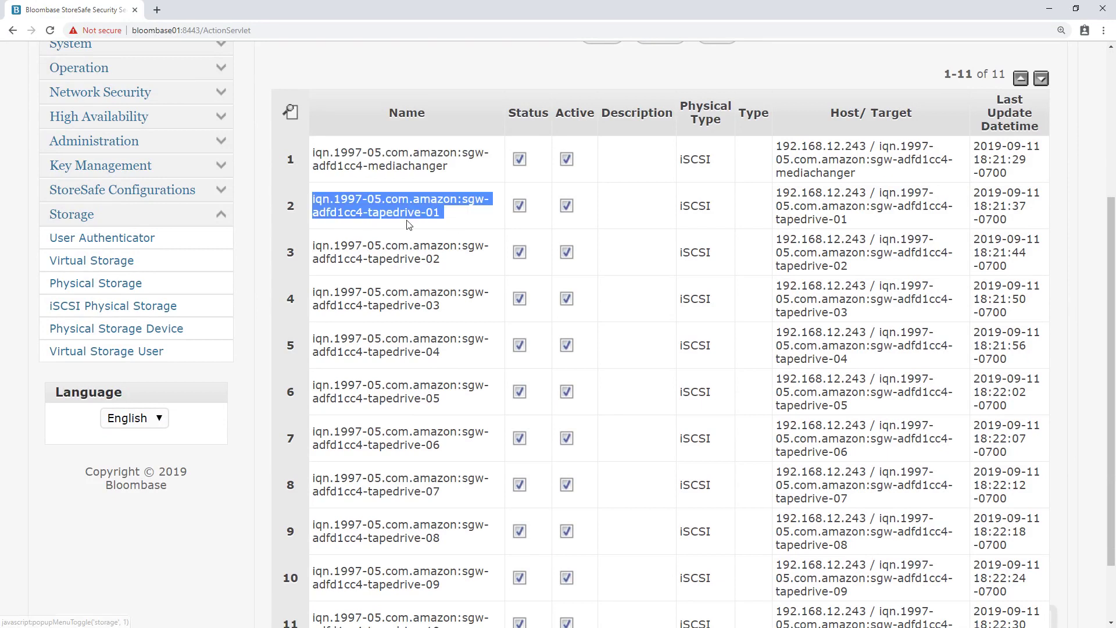
left_click(257, 273)
scroll(409, 260, "down", 2)
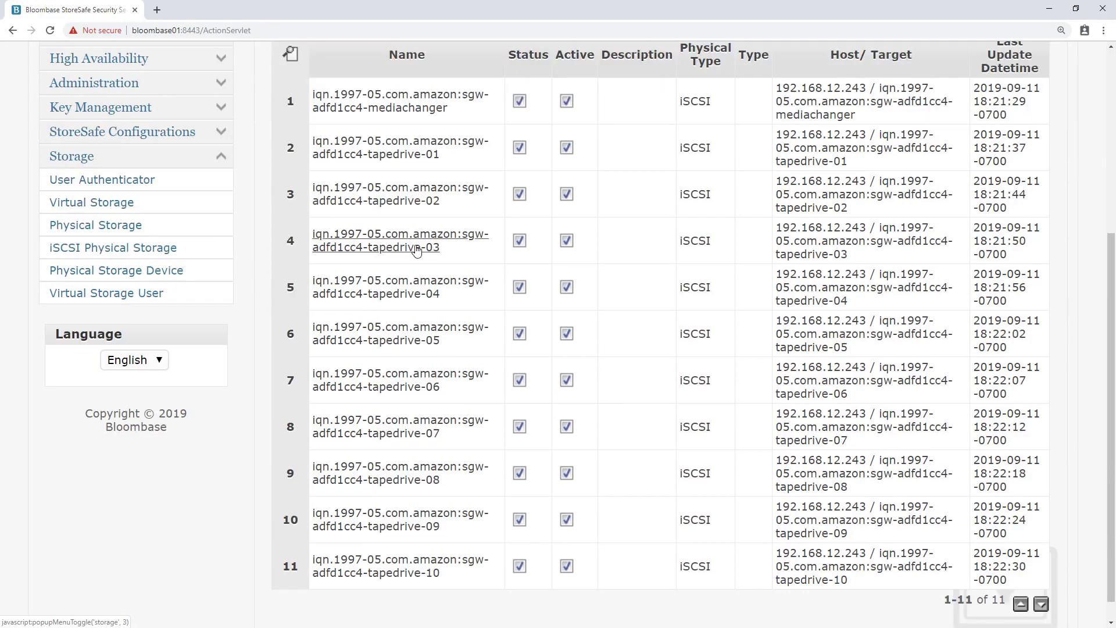
scroll(235, 318, "up", 4)
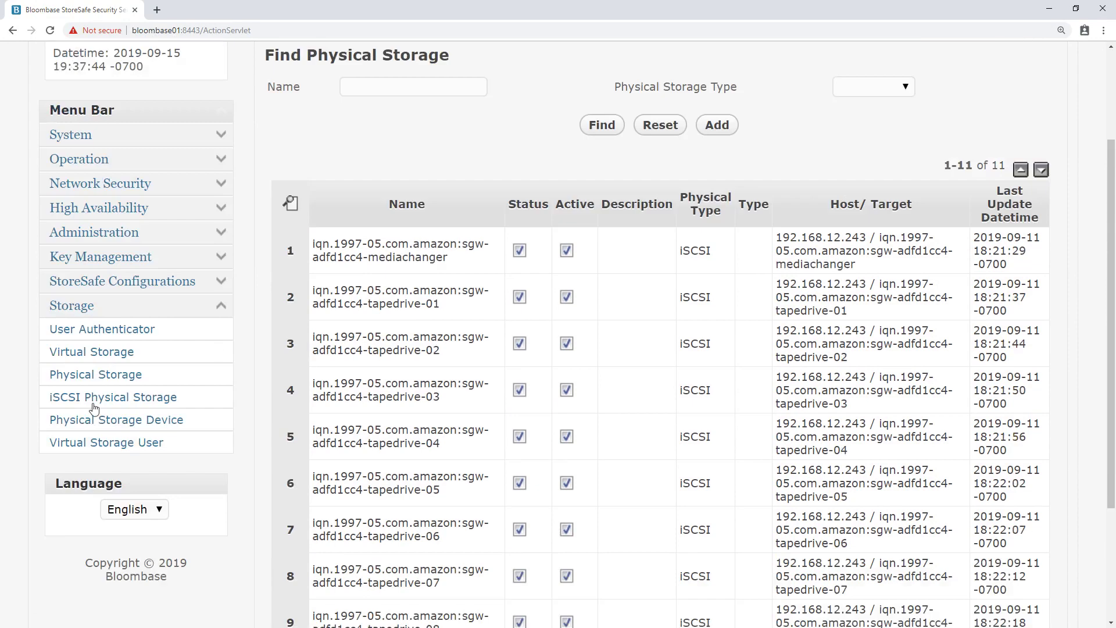
List all physical storage configurations, without filtering by name or type.
left_click(95, 375)
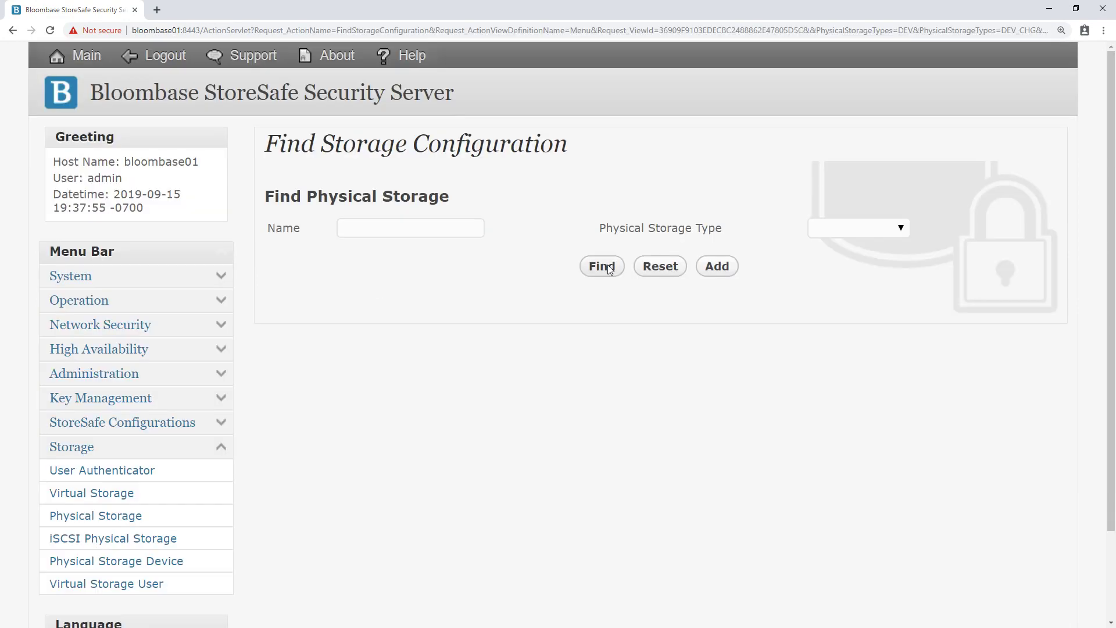
left_click(609, 269)
scroll(372, 366, "down", 1)
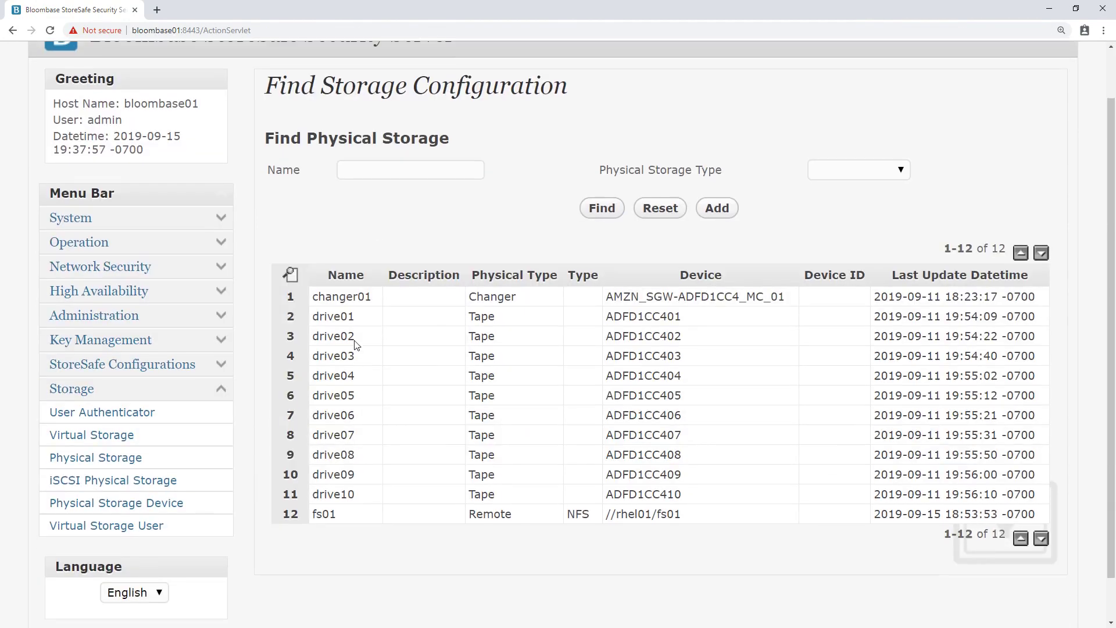
Open the physical storage configuration of changer01 and choose Changer as its physical storage type.
left_click(358, 298)
left_click(400, 301)
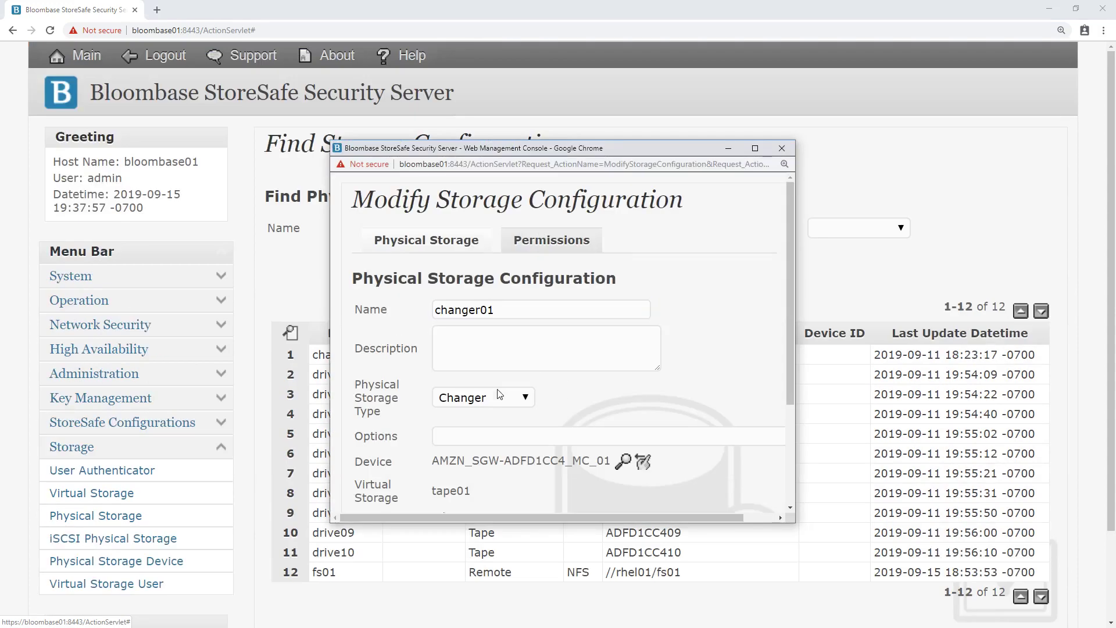
left_click(493, 396)
left_click(480, 483)
Search for Changer devices, assign AMZN_SGW-ADFD1CC4_MC_01 to changer01, and close the configuration without submitting.
scroll(646, 384, "down", 3)
left_click(624, 312)
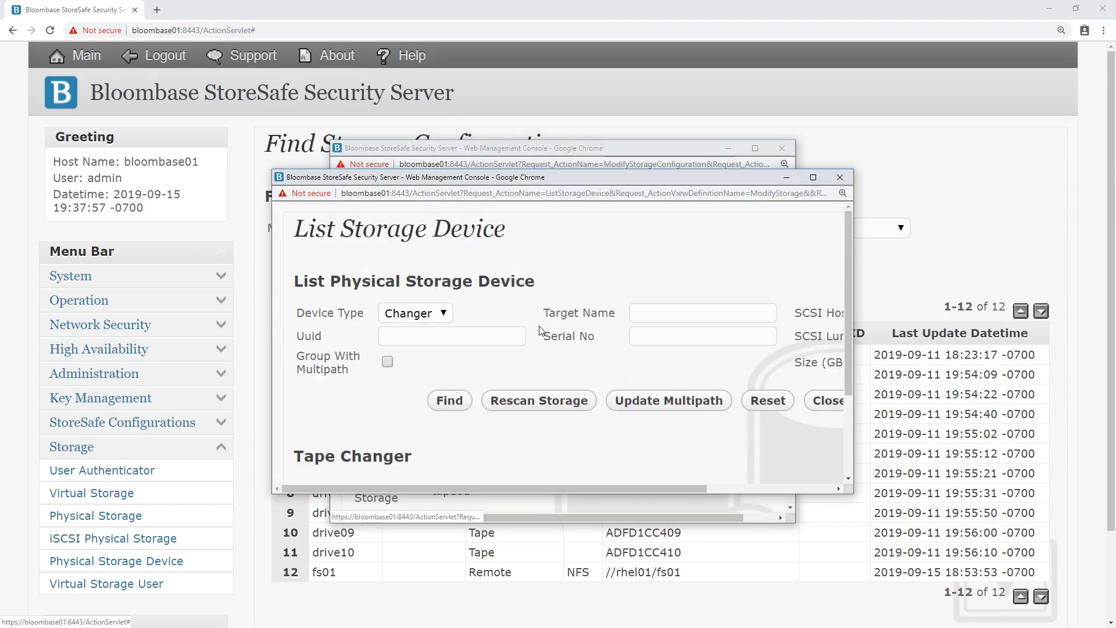
left_click(429, 319)
left_click(423, 359)
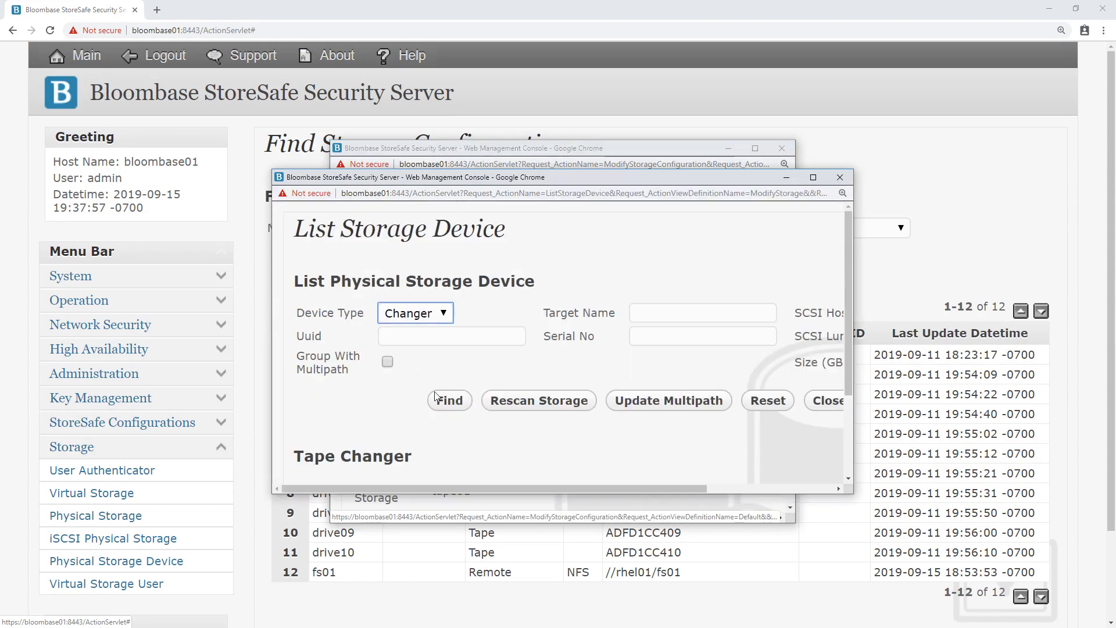
left_click(449, 401)
scroll(445, 384, "down", 2)
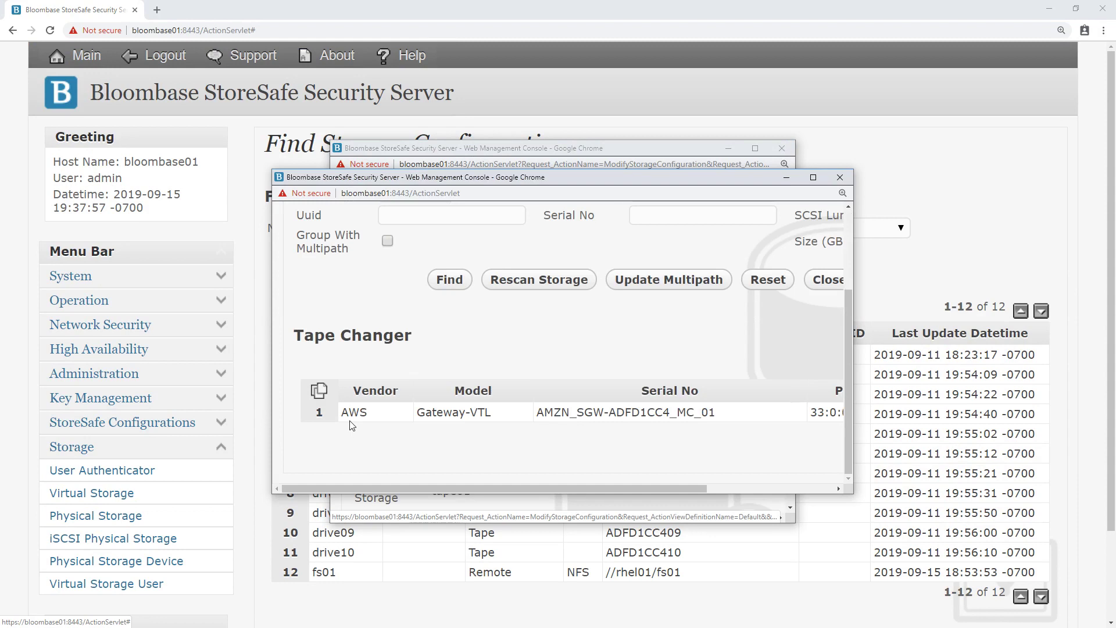
left_click(564, 417)
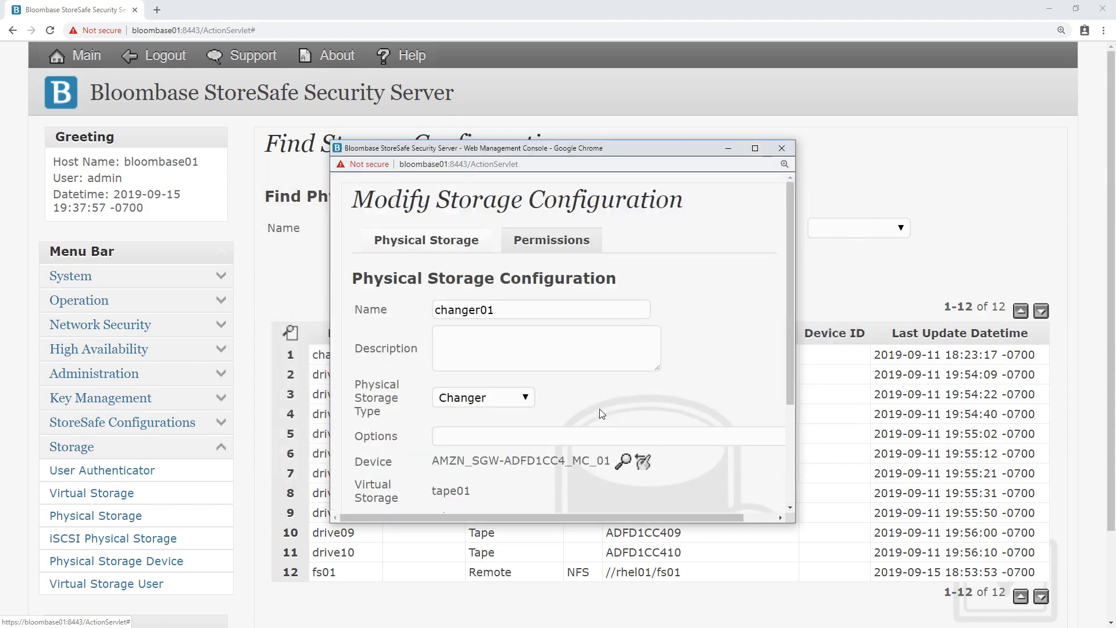
scroll(602, 412, "down", 2)
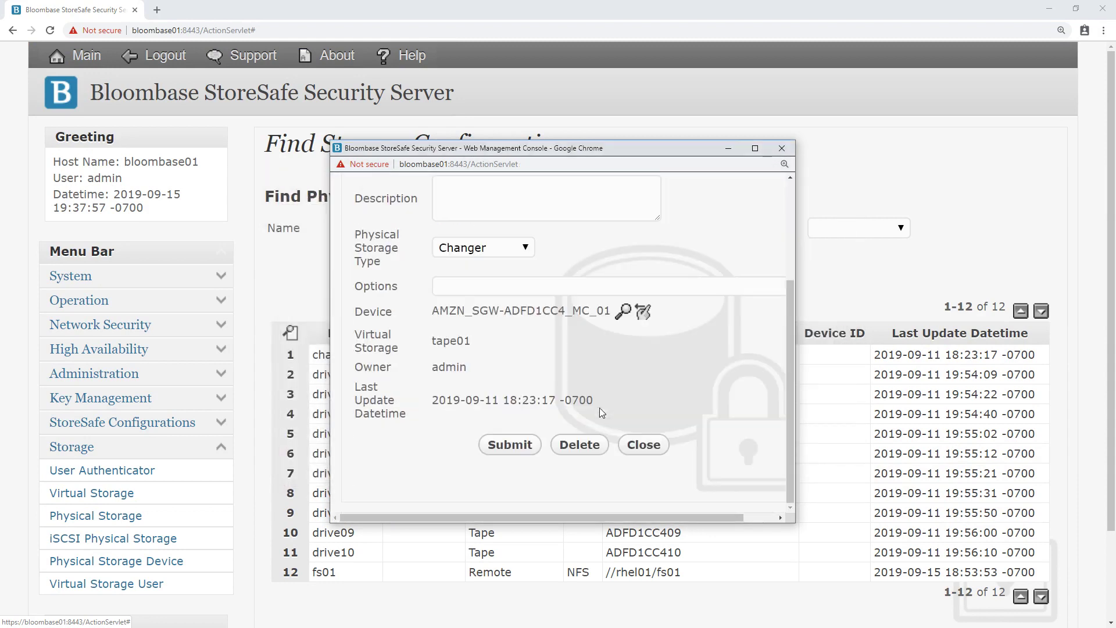
left_click(658, 445)
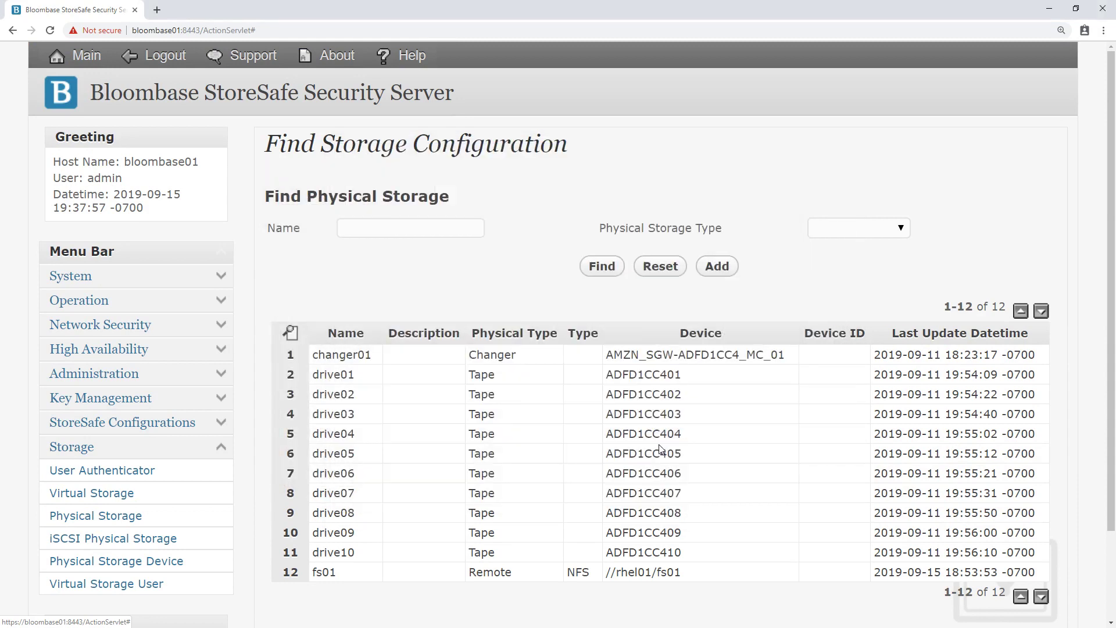
Open the physical storage configuration of drive01 and choose Tape as its physical storage type.
left_click(348, 375)
left_click(401, 382)
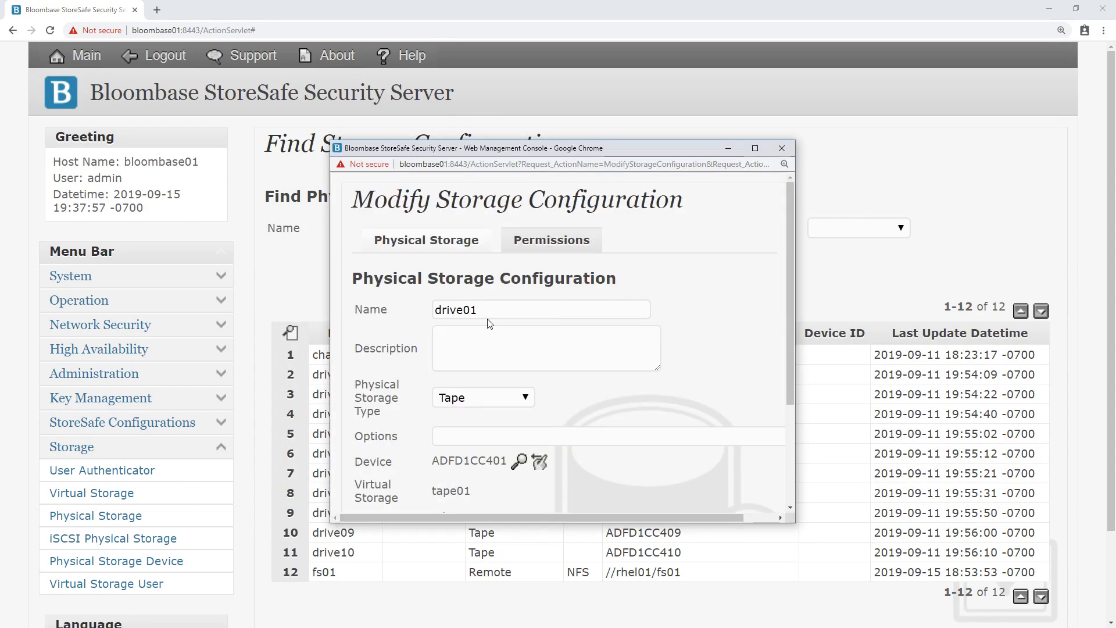
double_click(451, 314)
left_click(506, 406)
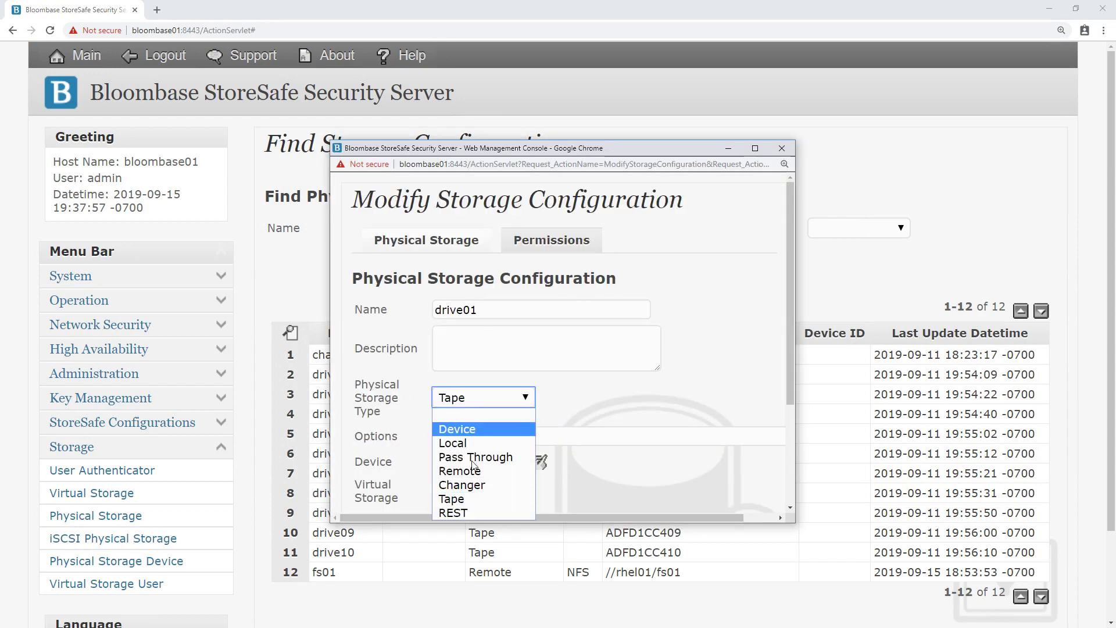
left_click(469, 497)
Search for Tape devices, assign ADFD1CC401 to drive01, and close the configuration without submitting.
scroll(535, 408, "down", 3)
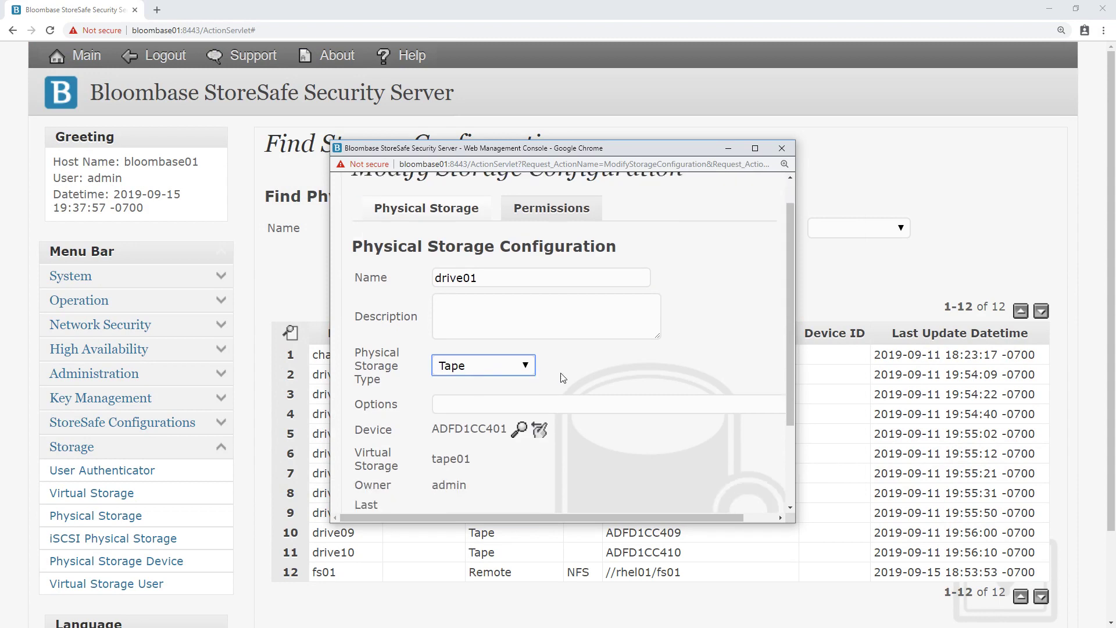
left_click(519, 312)
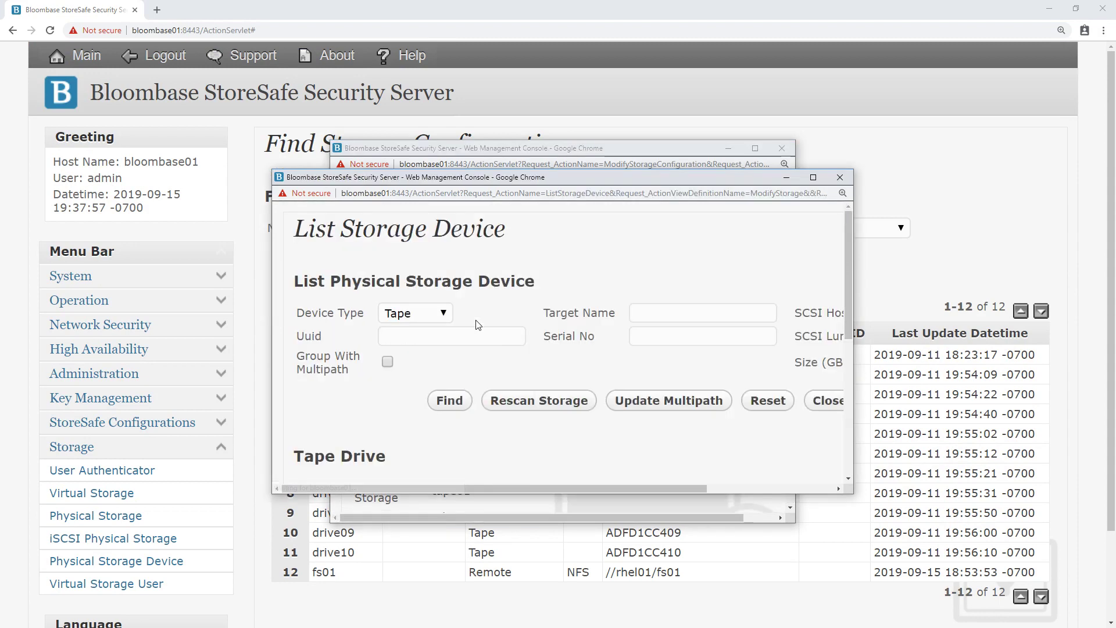
left_click(443, 314)
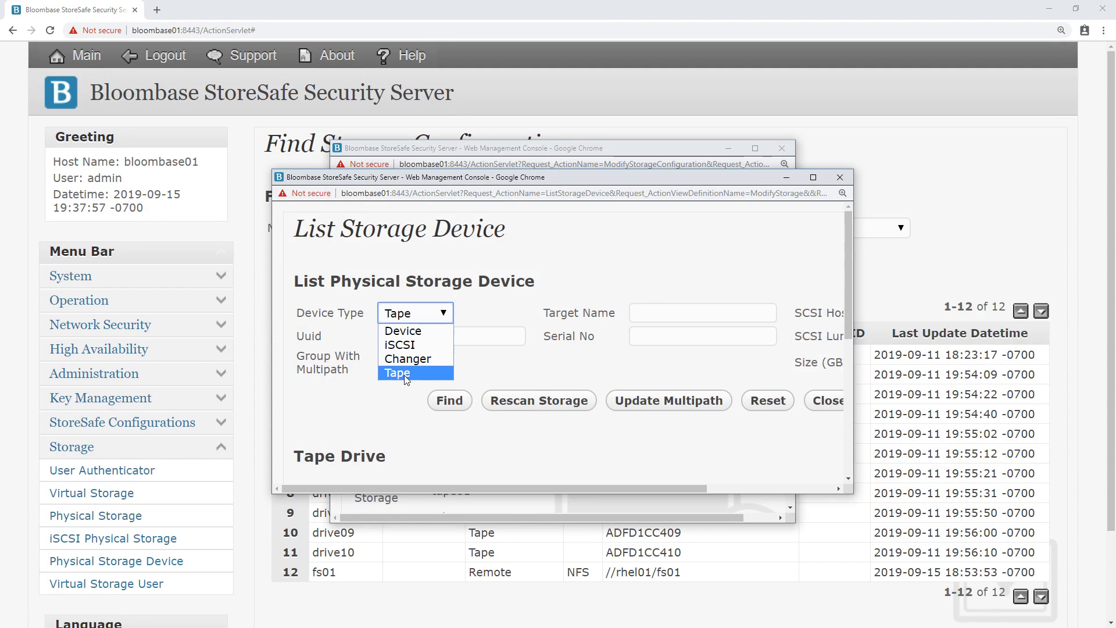
left_click(406, 373)
left_click(454, 400)
scroll(637, 315, "down", 5)
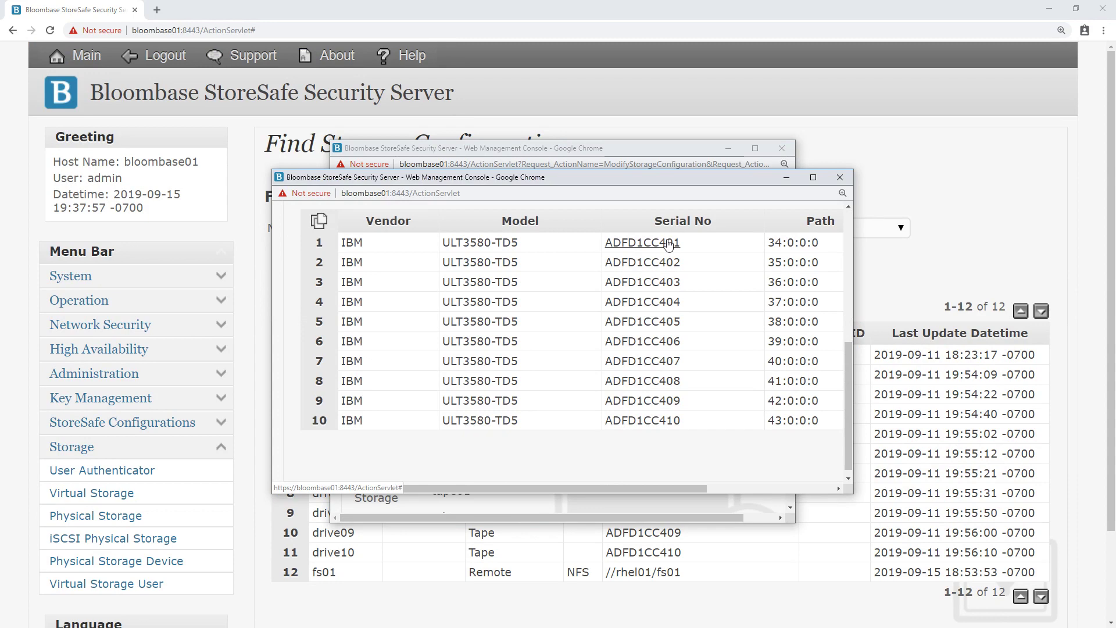
left_click(667, 244)
scroll(537, 373, "down", 3)
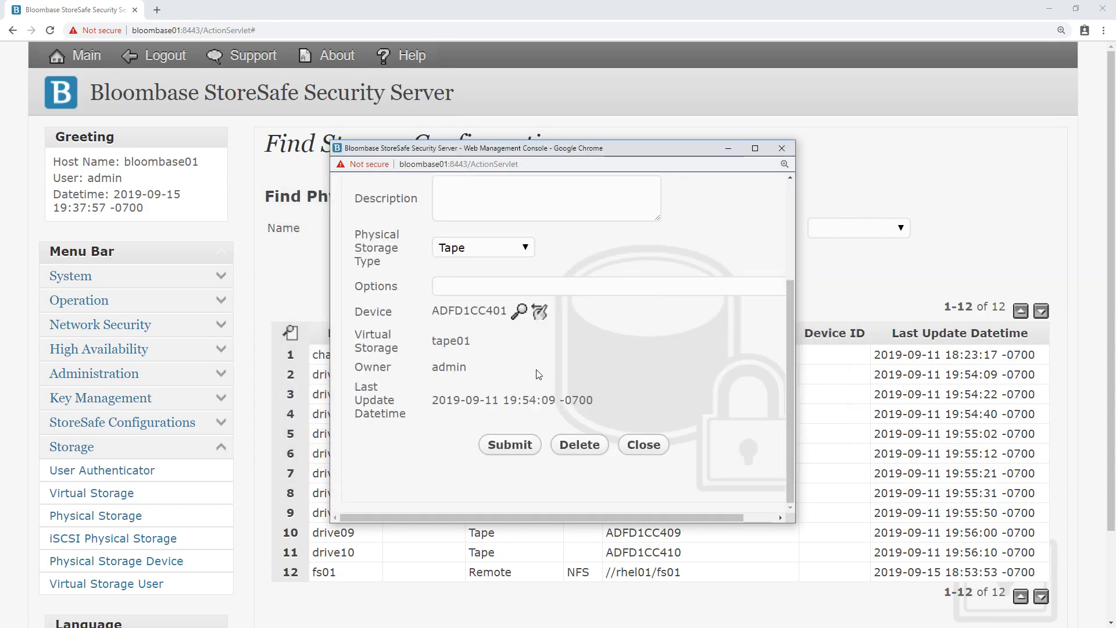
left_click(655, 446)
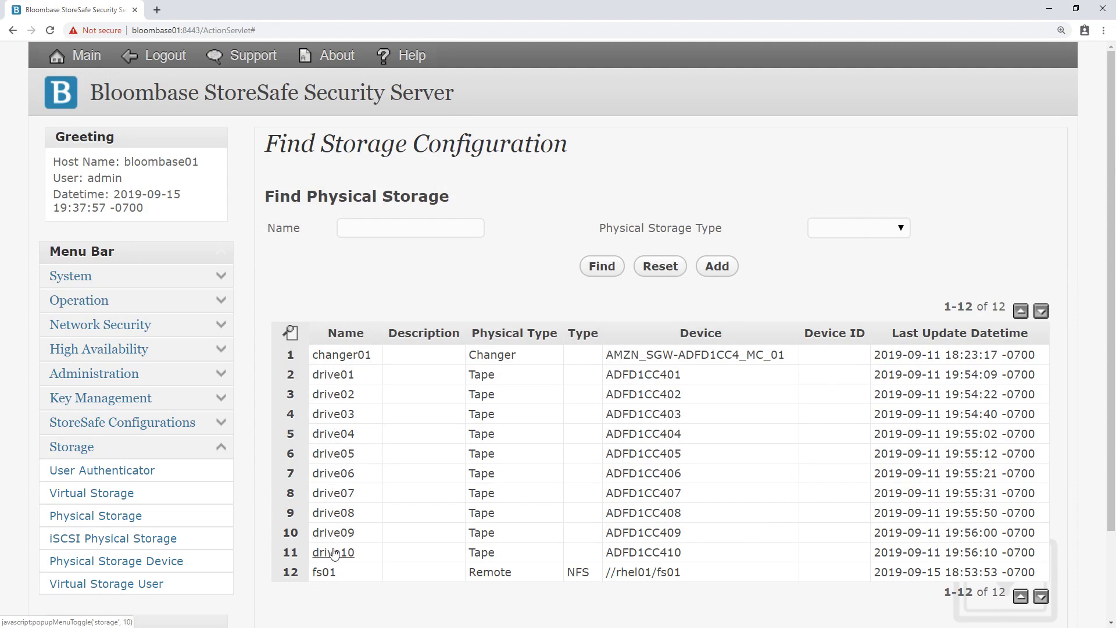
List all virtual storage configurations, without filtering by name, mode or status.
left_click(96, 492)
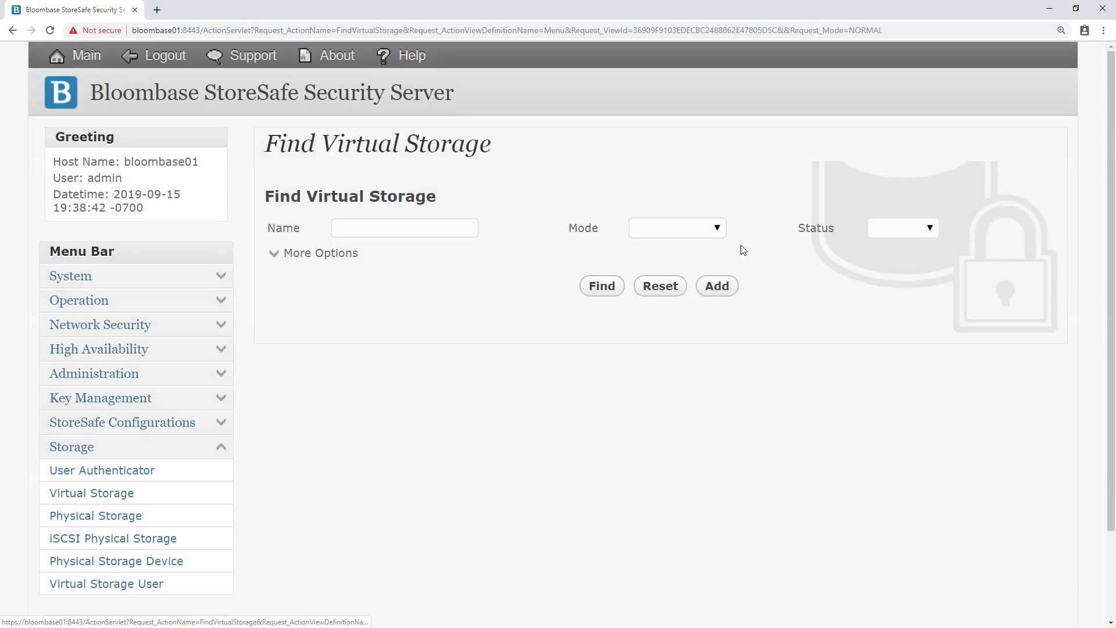
left_click(601, 286)
scroll(356, 336, "down", 1)
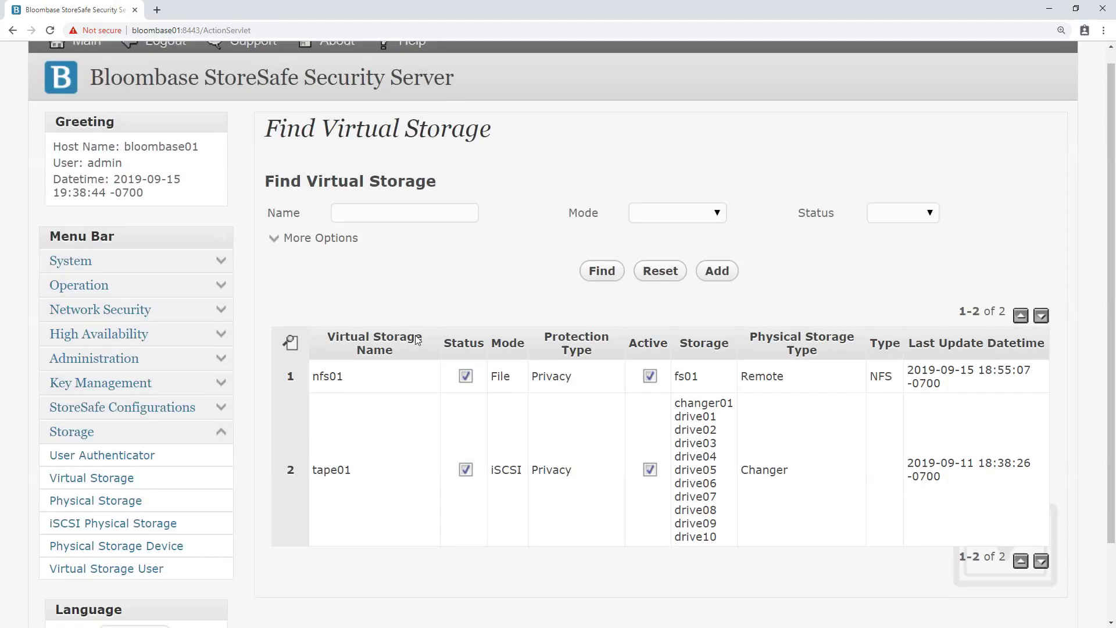
Open the virtual storage configuration of tape01 and examine its mode, tape library option and assigned physical storage devices.
left_click(340, 433)
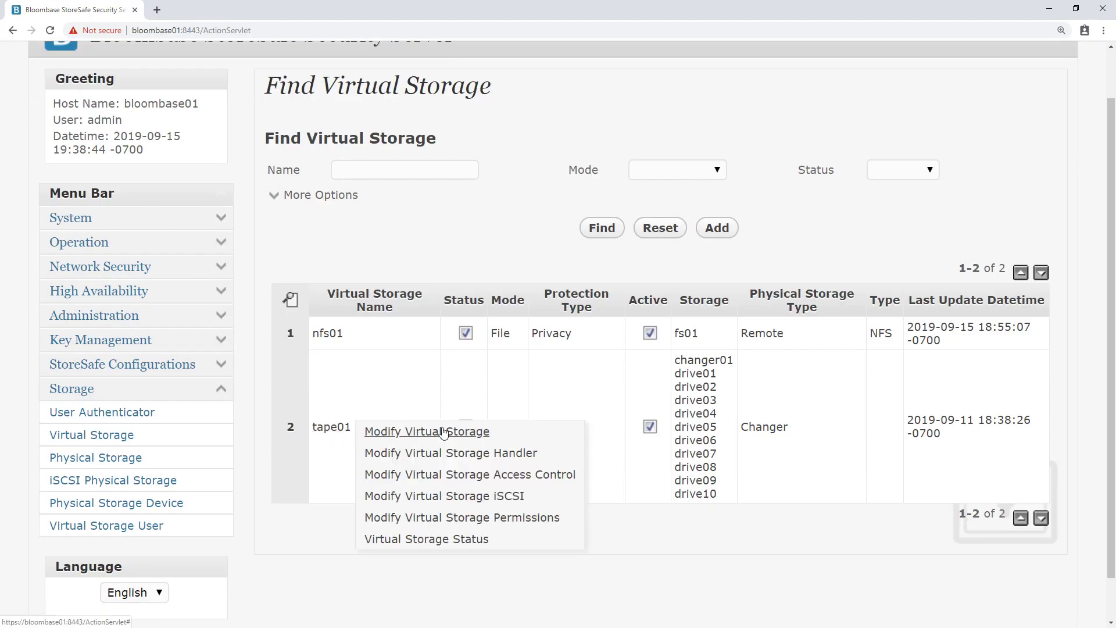
left_click(443, 432)
left_click_drag(521, 324, 440, 348)
left_click(535, 352)
scroll(484, 375, "down", 2)
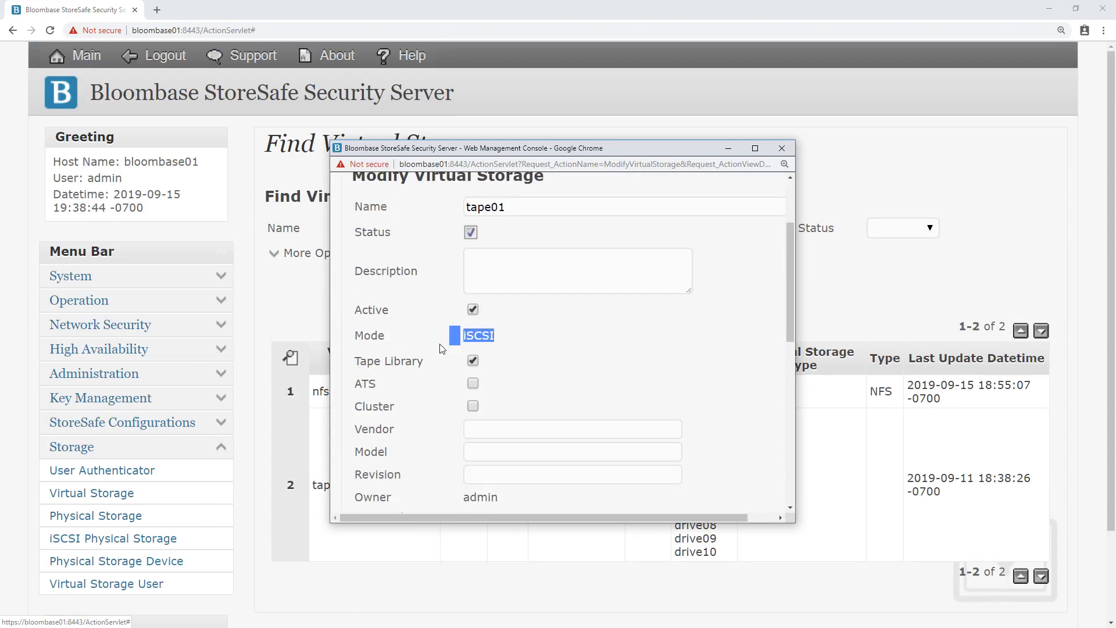
left_click(472, 361)
scroll(568, 351, "down", 3)
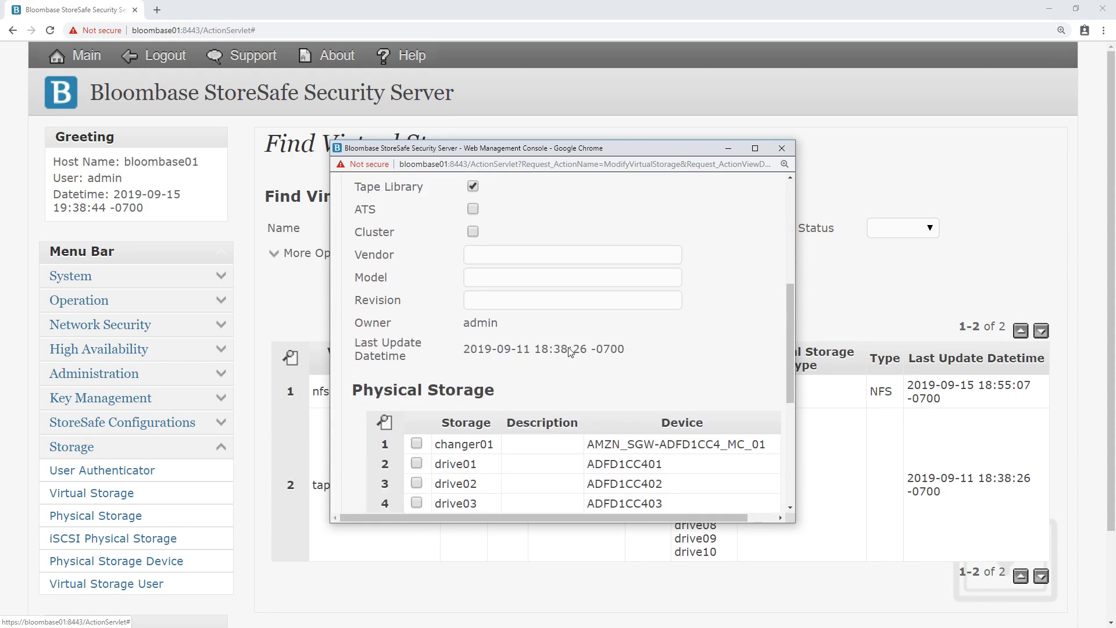
scroll(569, 351, "down", 4)
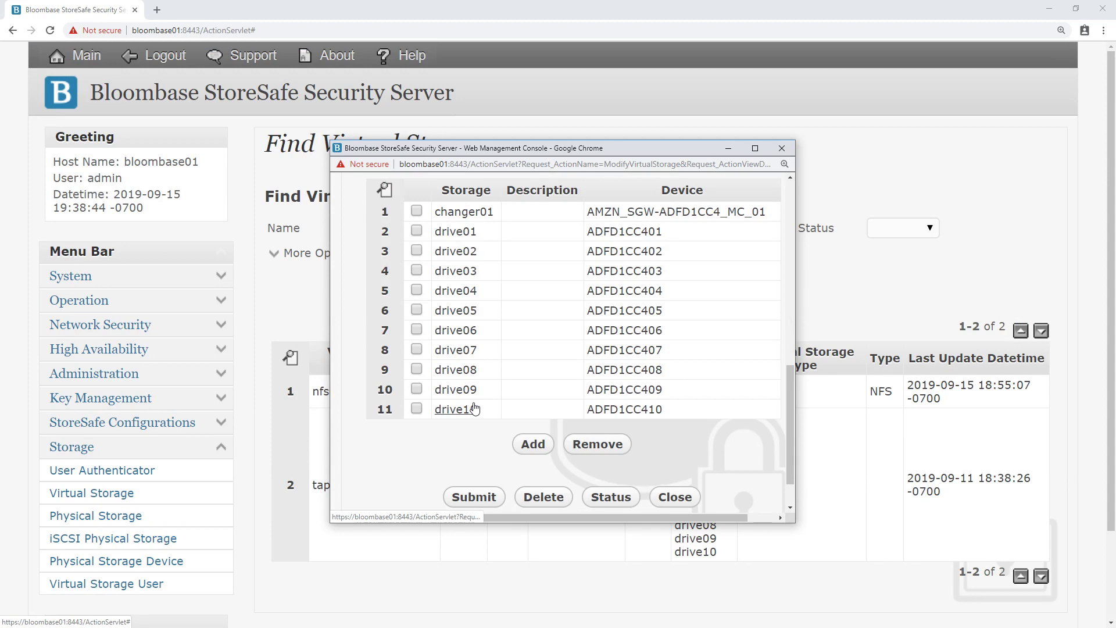
scroll(568, 263, "up", 6)
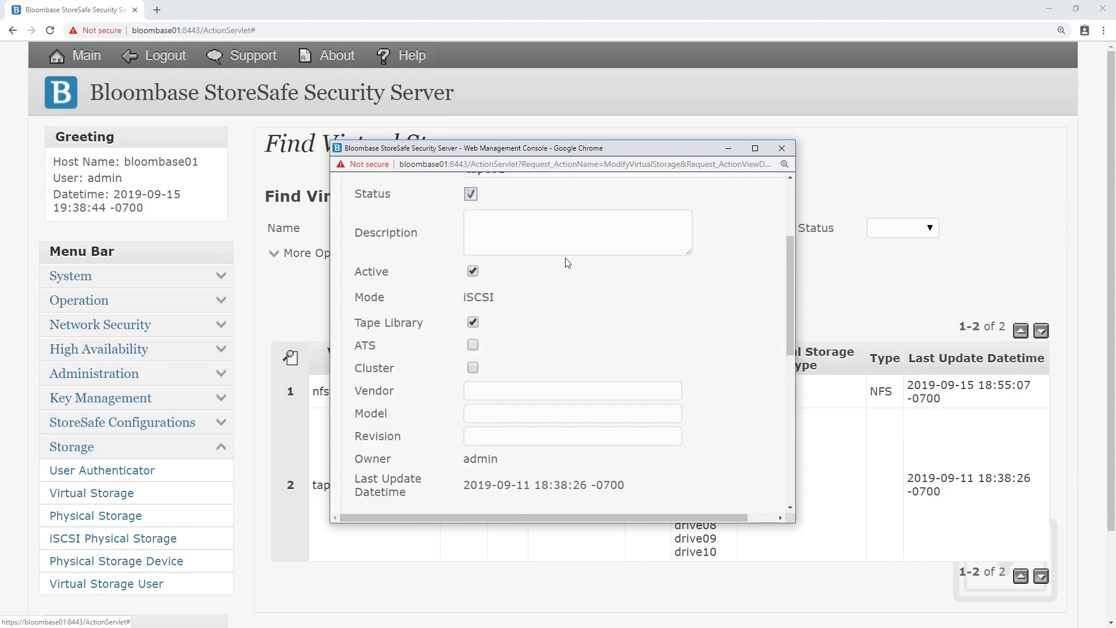
scroll(568, 262, "up", 3)
Open the protection settings of tape01 and choose Privacy as the protection type.
left_click(490, 253)
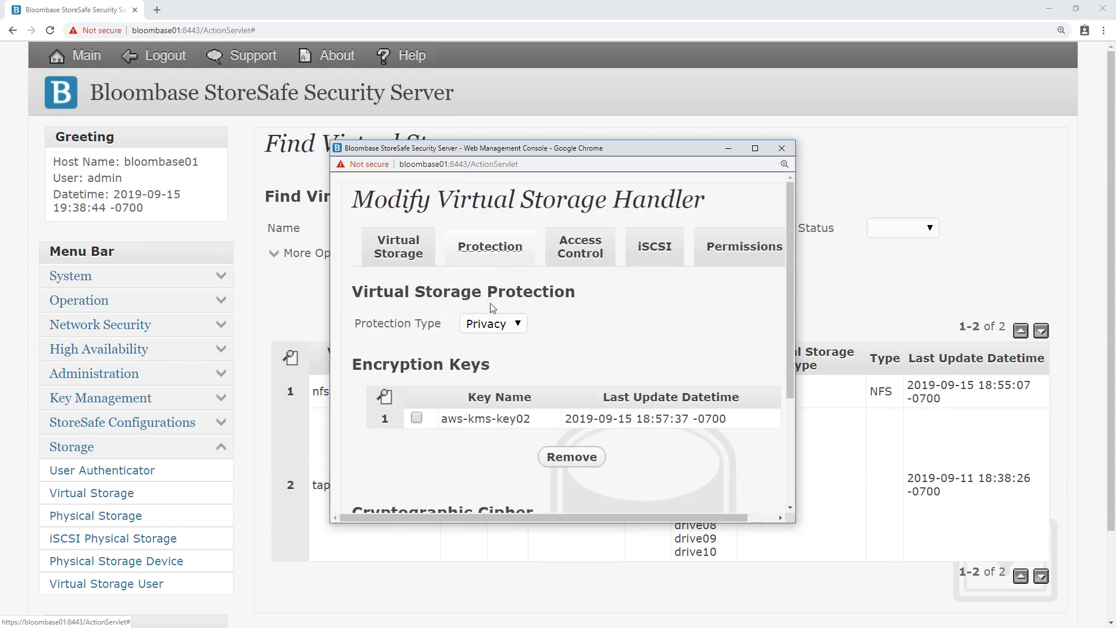
left_click(490, 324)
left_click(483, 355)
scroll(485, 351, "down", 2)
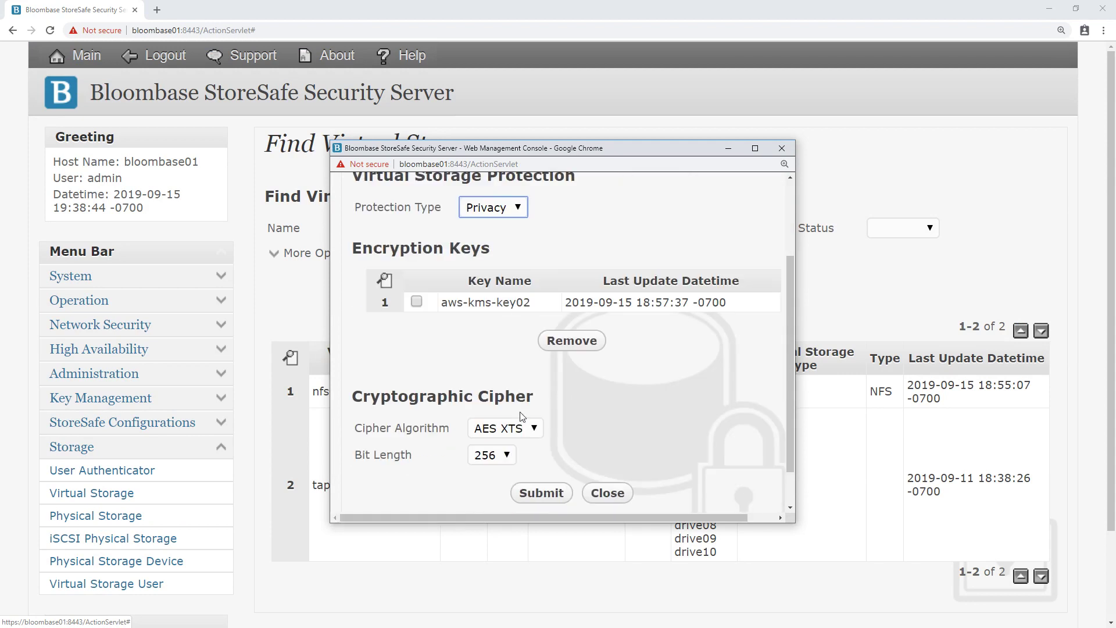
Choose AES XTS as the cipher algorithm with a bit length of 256 for tape01.
scroll(523, 418, "down", 1)
left_click(512, 380)
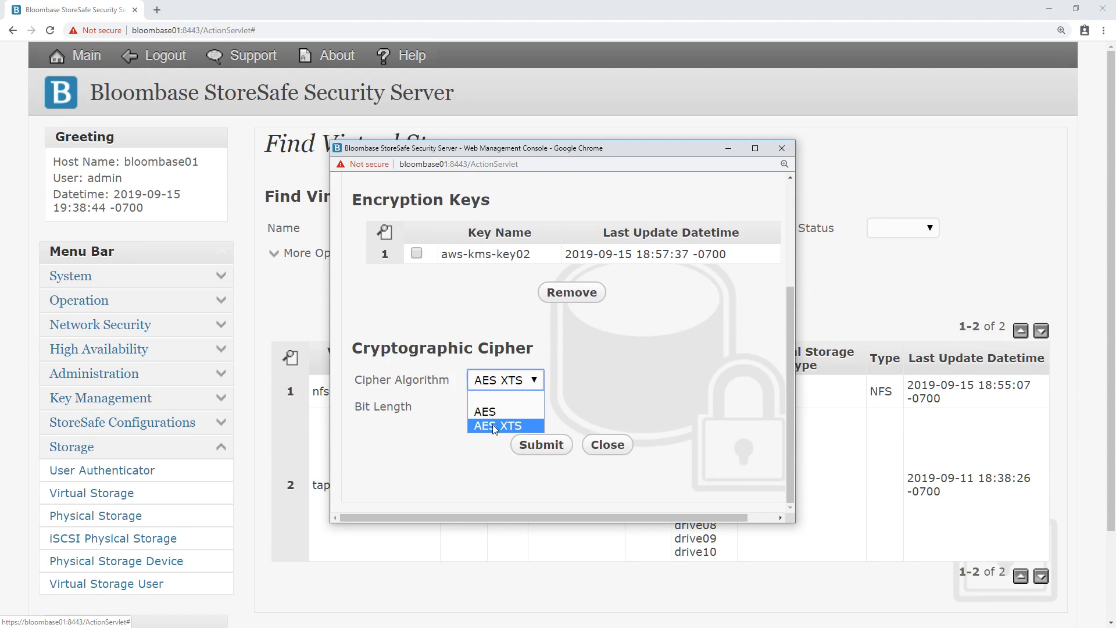
left_click(493, 425)
left_click(492, 407)
left_click(490, 465)
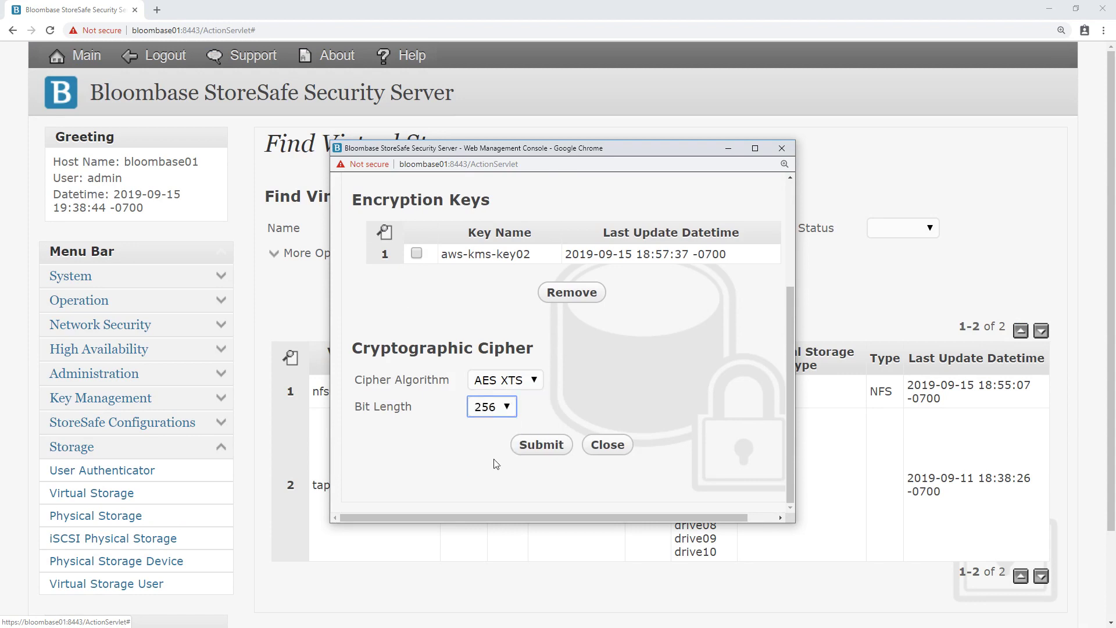
Examine the iSCSI initiator in tape01's access control settings and close the configuration without submitting.
scroll(578, 355, "up", 3)
left_click(575, 252)
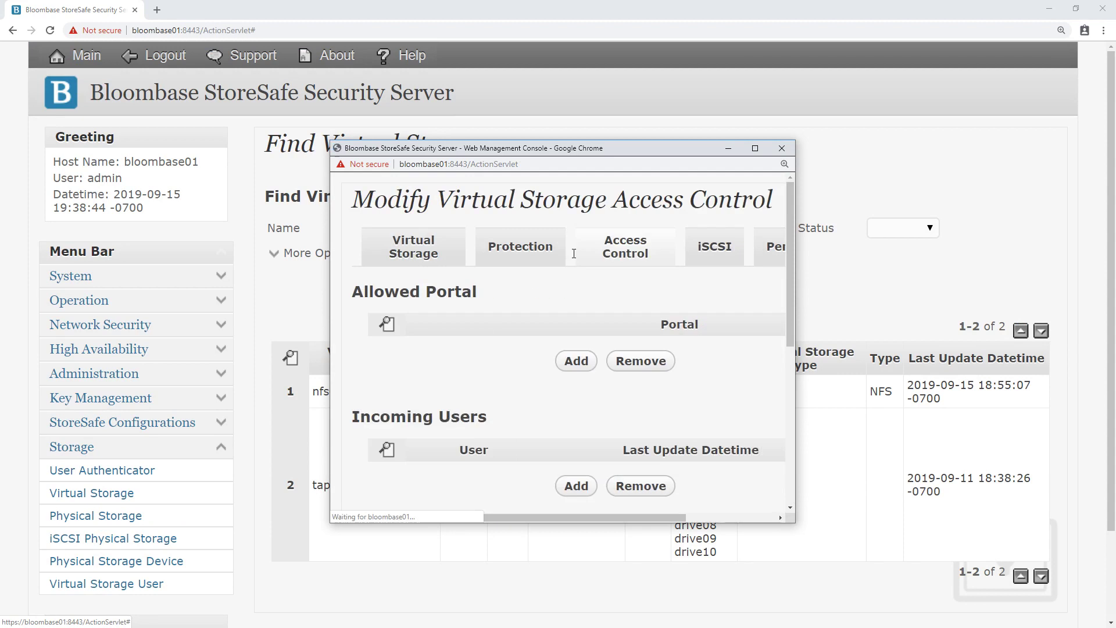
scroll(574, 270, "down", 3)
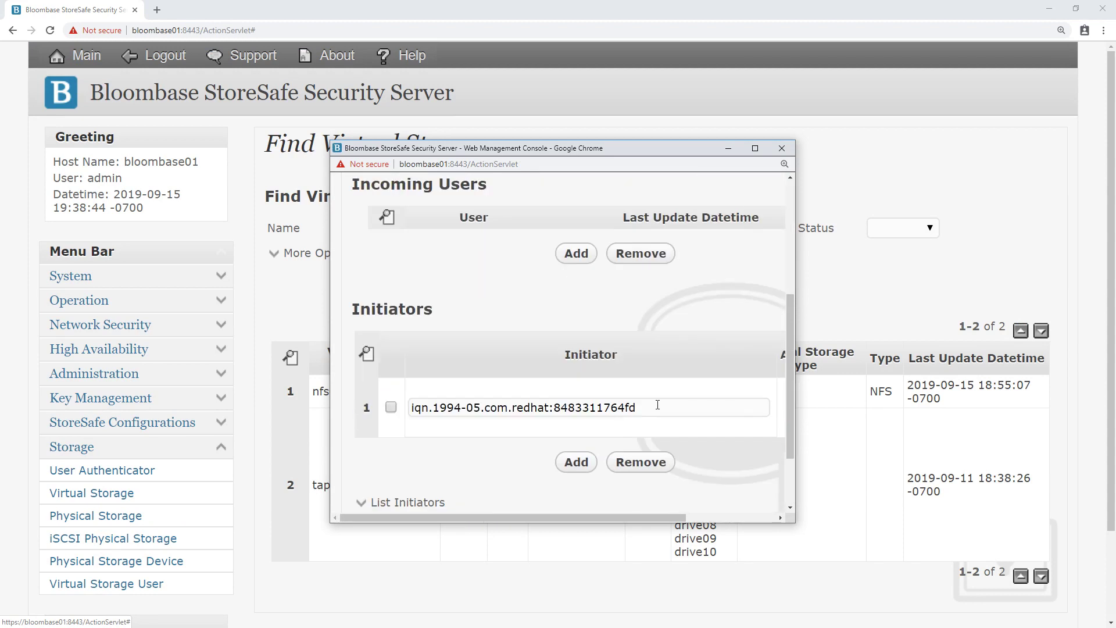
left_click_drag(657, 405, 338, 426)
left_click(481, 460)
scroll(523, 459, "down", 2)
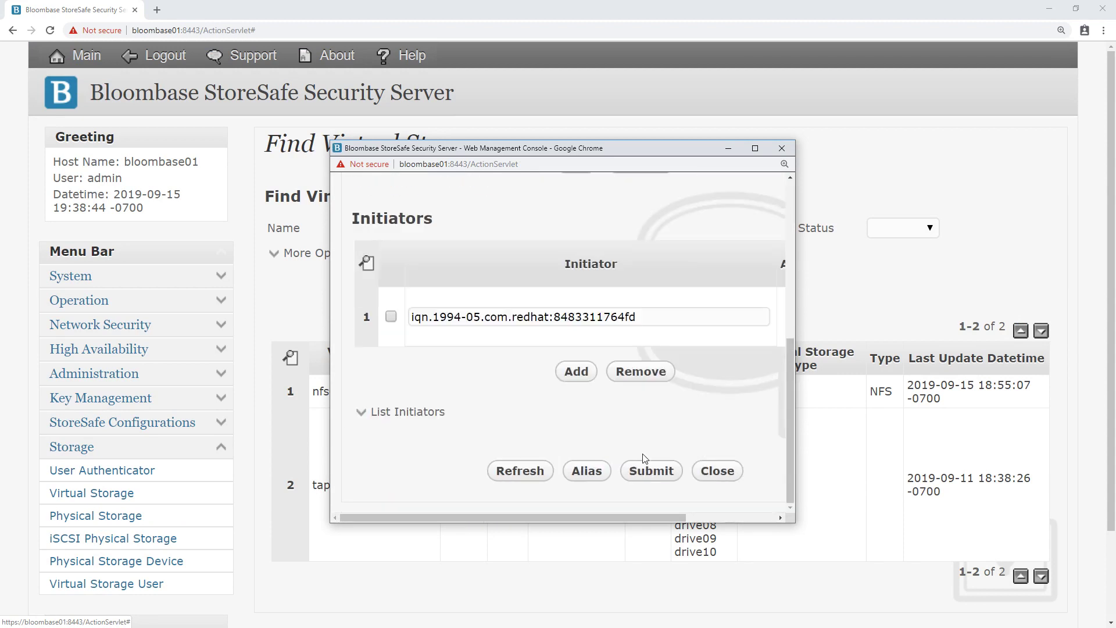
left_click(714, 471)
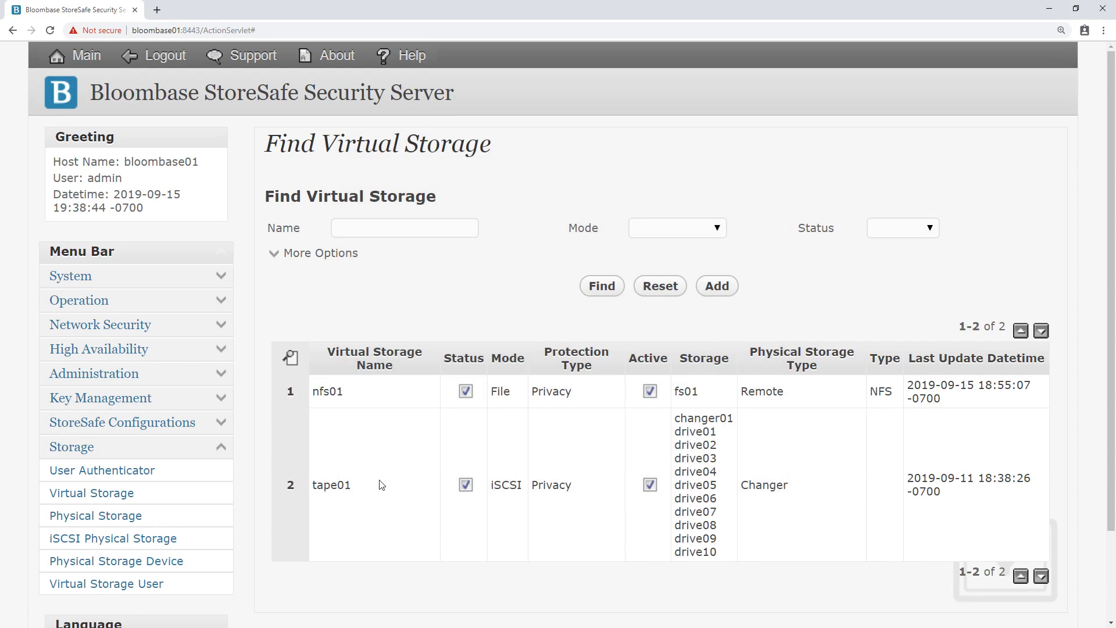
Open the virtual storage status of tape01 and examine its share name, storage type, LUN paths and sessions.
left_click(343, 486)
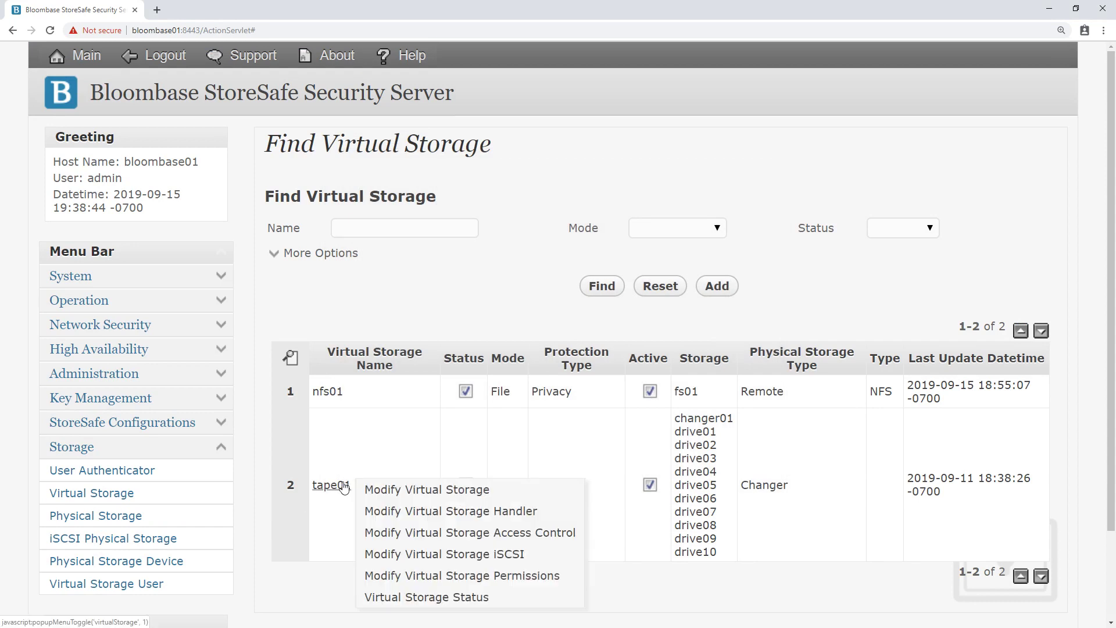
left_click(428, 599)
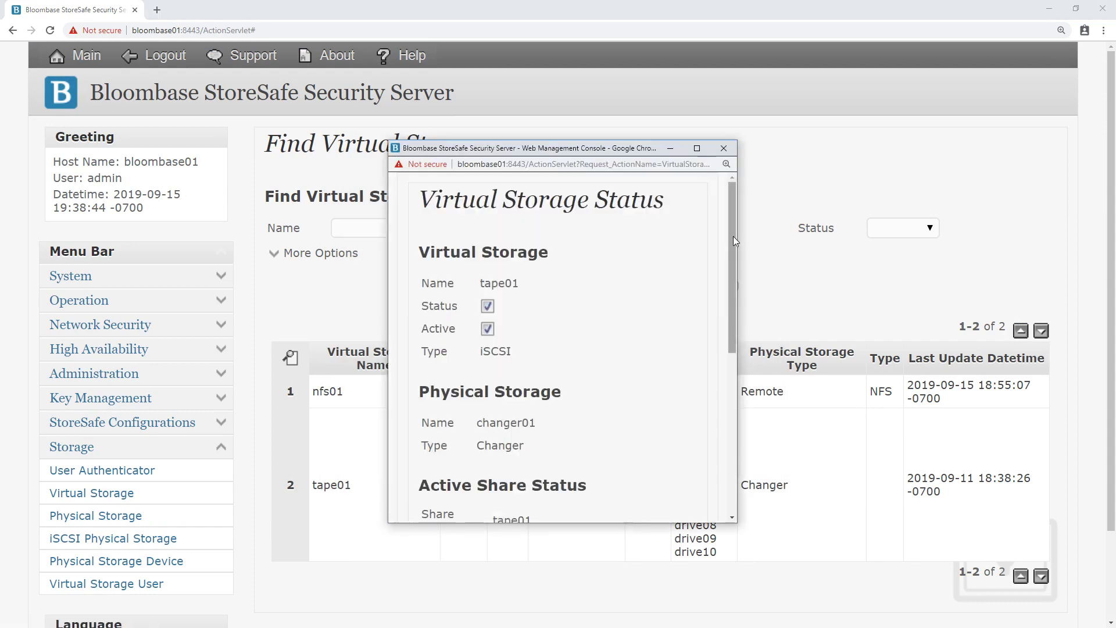
left_click_drag(732, 242, 709, 418)
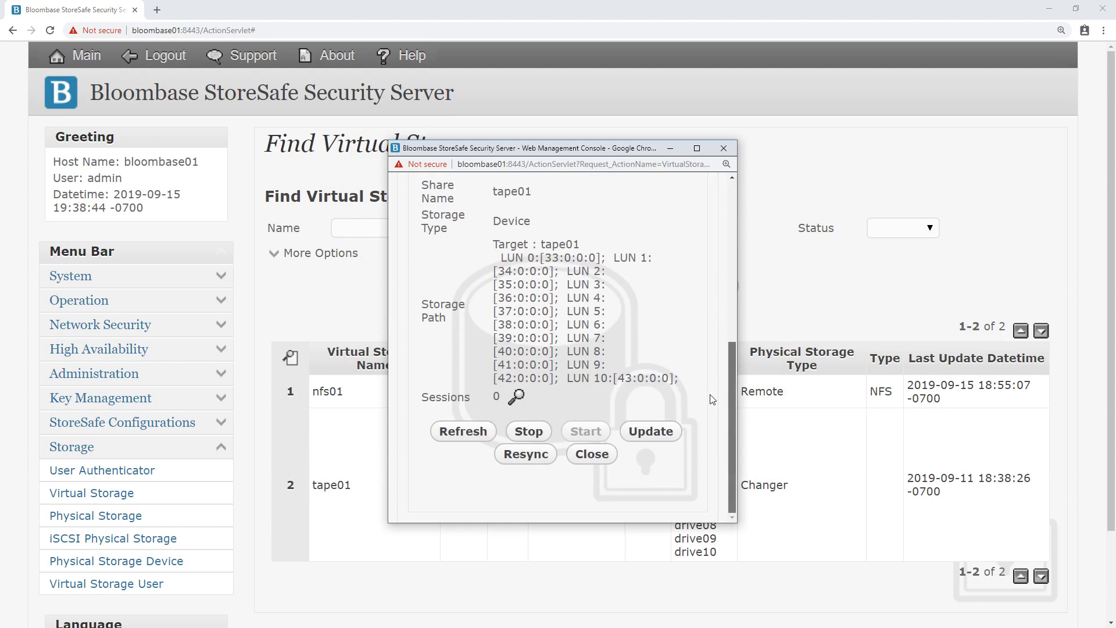
scroll(714, 392, "up", 1)
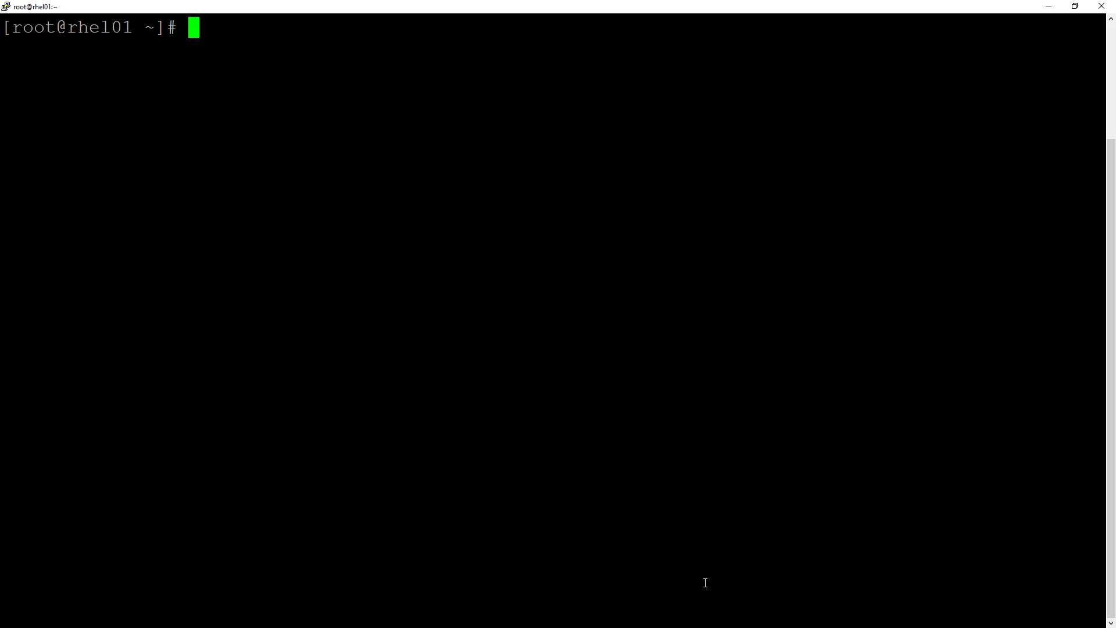
Switch to the rhel01 terminal and print the full system information with uname -a.
type("uname -")
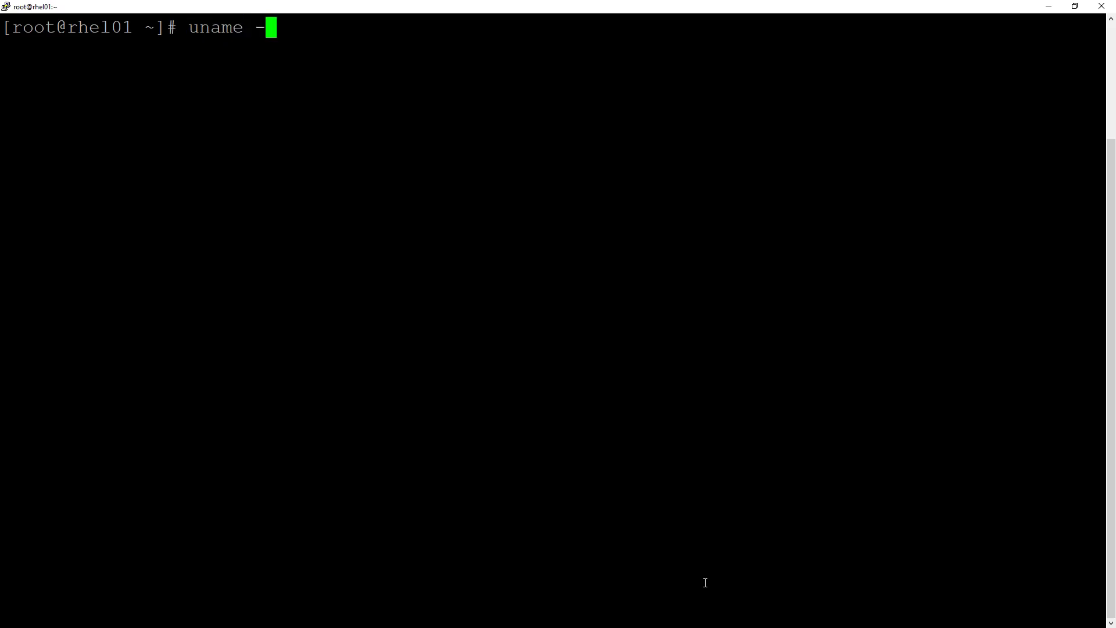
type("a")
key("Return")
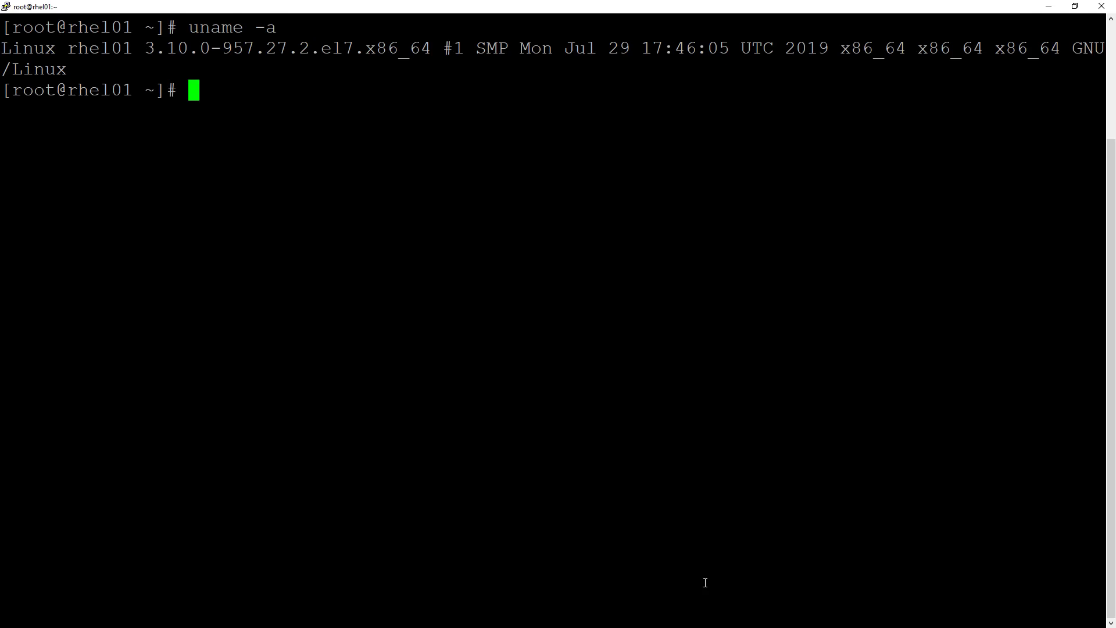
List the mounts coming from bloombase01 with mount and grep, and examine the NFS share and its mount point.
type("mount | gr")
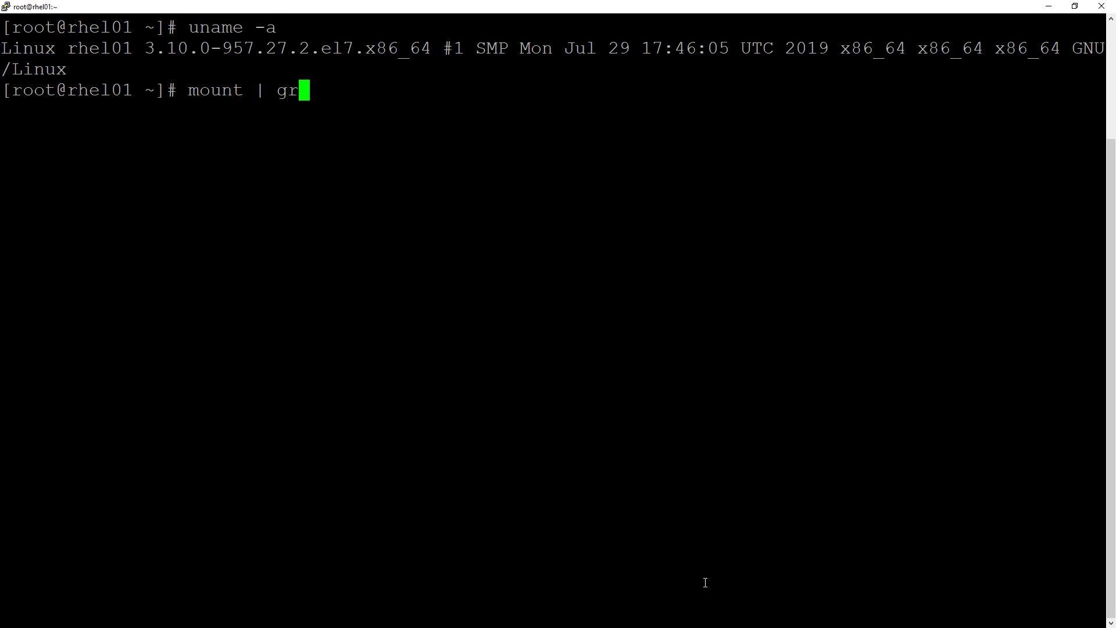
type("ep bloombas")
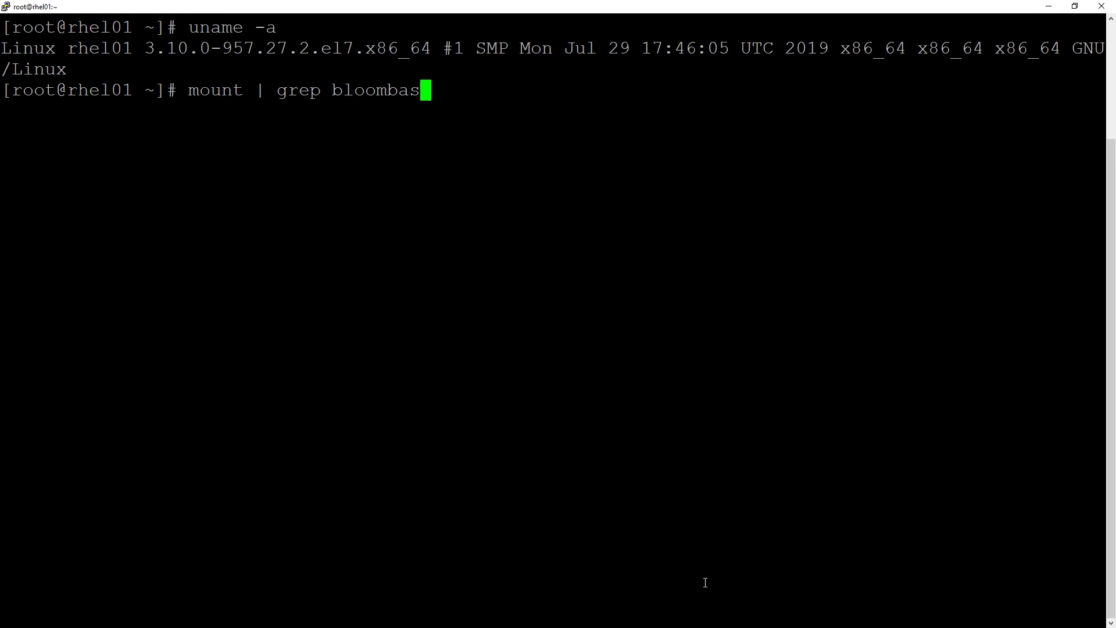
type("e01")
key("Return")
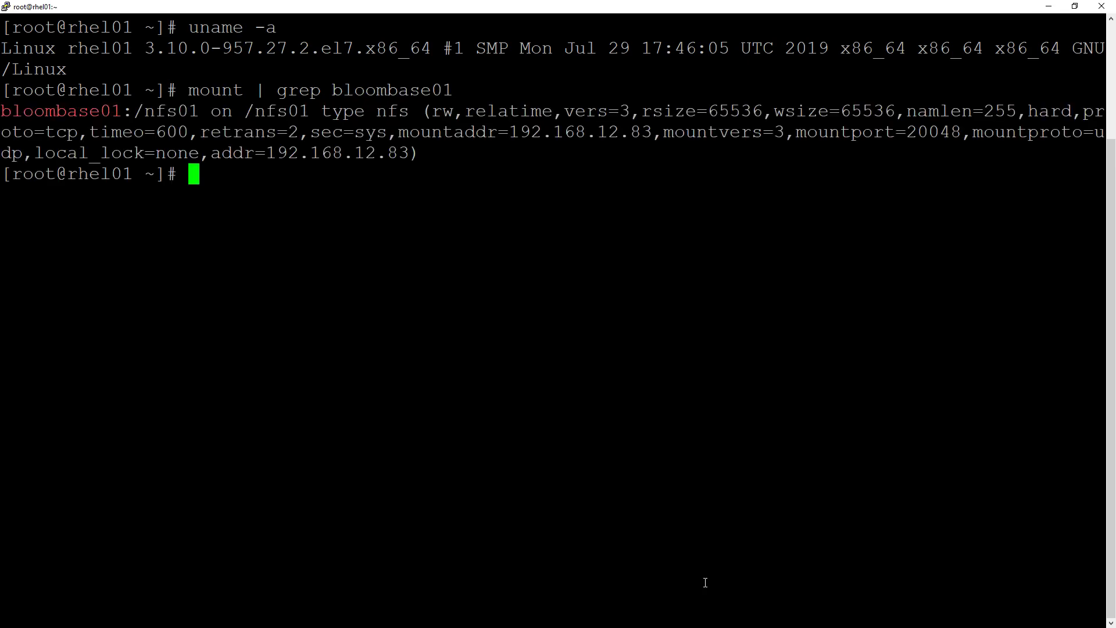
left_click_drag(5, 110, 309, 111)
left_click(222, 129)
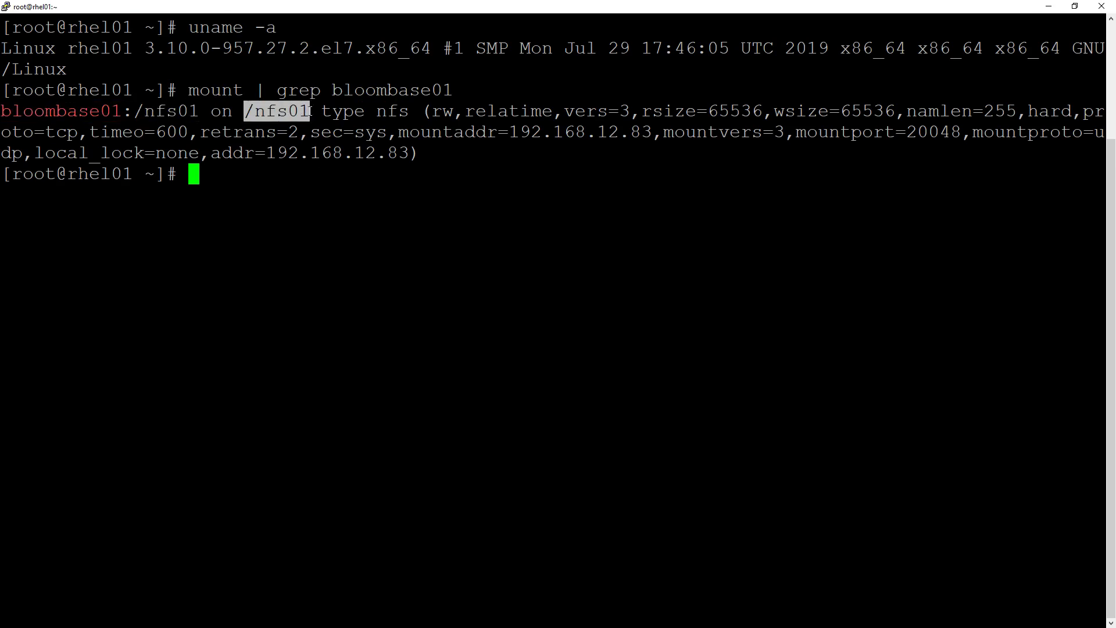
left_click(763, 576)
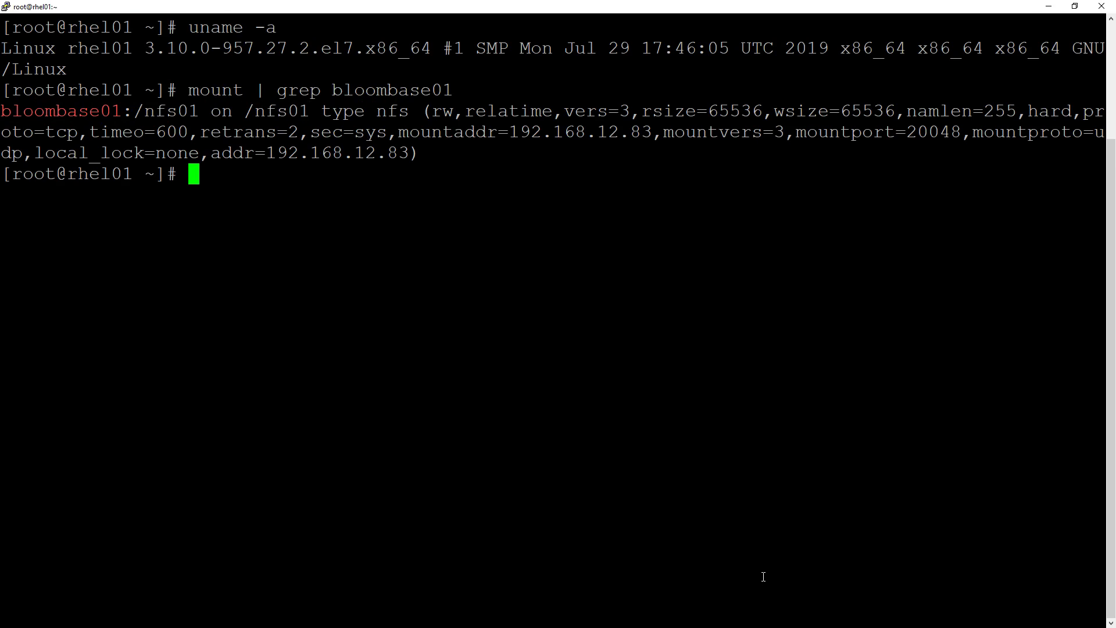
Change to the /nfs01/ directory and list its contents in long format.
type("cd /nfs0")
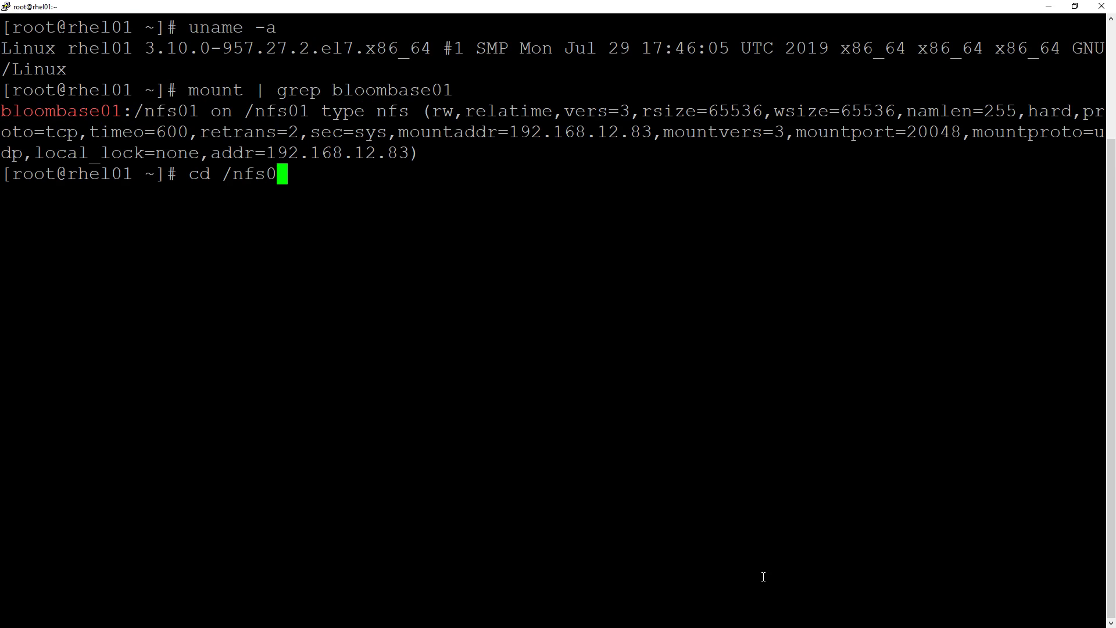
key("Tab")
key("Return")
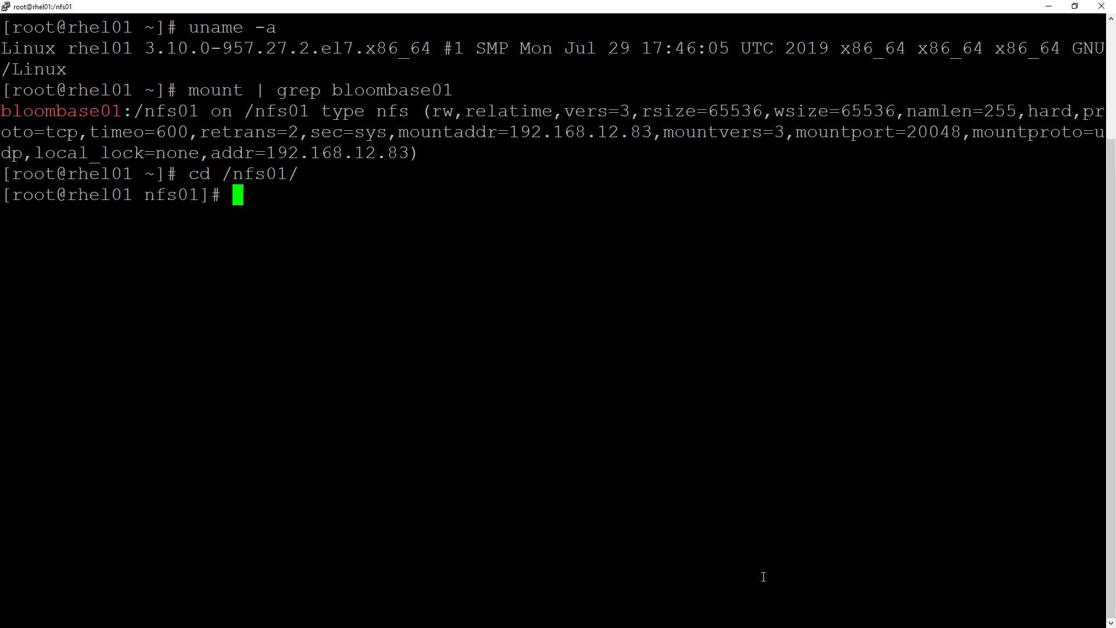
type("ll")
key("Return")
Enter the ada subdirectory and list its files in long format.
type("cd ada")
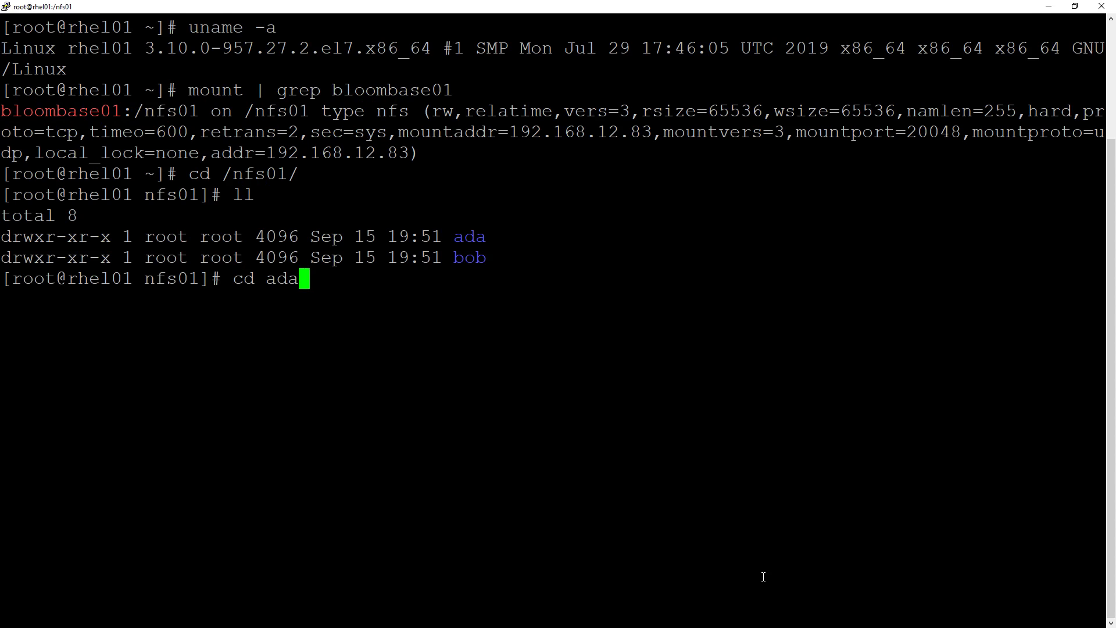
key("Return")
type("ll")
key("Return")
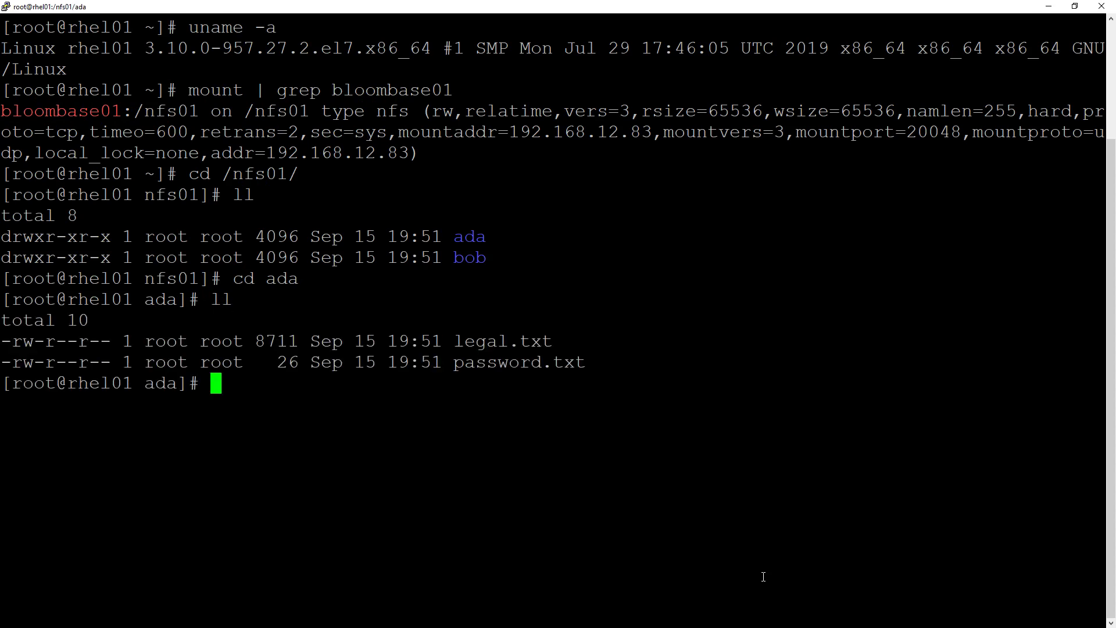
Display the contents of password.txt in the ada directory with cat.
type("cat le")
key("Tab")
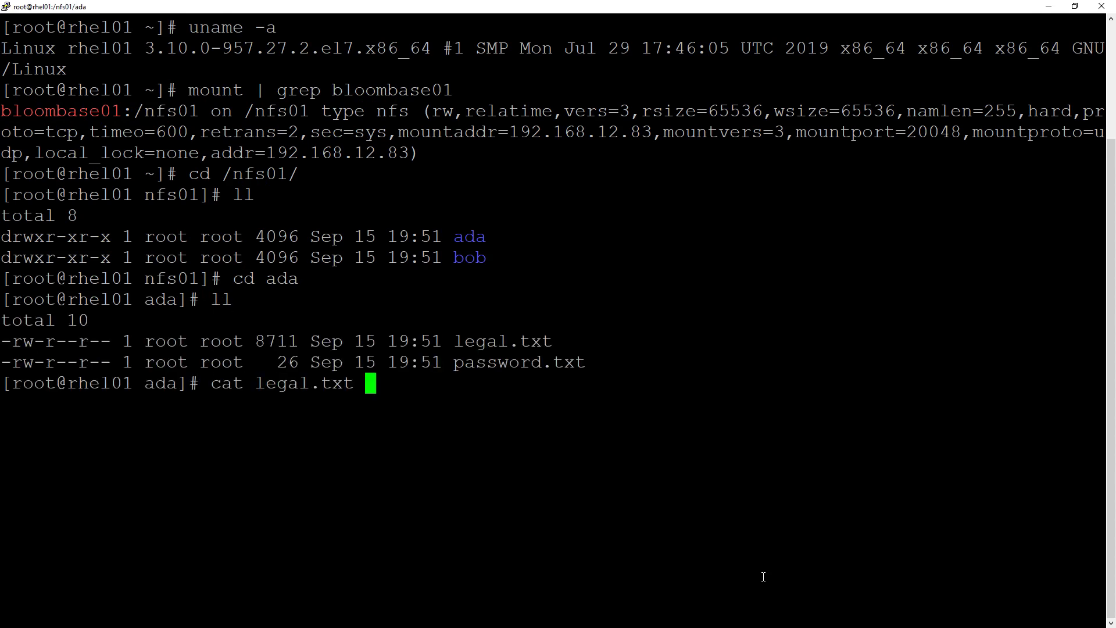
key("BackSpace")
key("BackSpace")
key("BackSpace")
key("BackSpace")
key("BackSpace")
key("BackSpace")
key("BackSpace")
key("BackSpace")
key("BackSpace")
key("BackSpace")
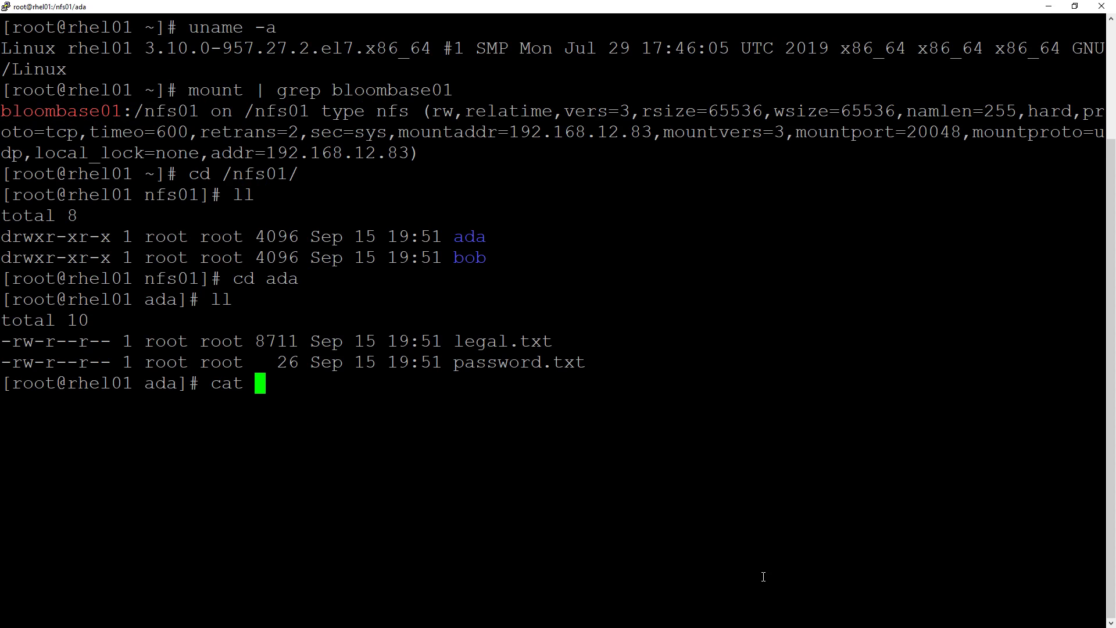
type("pa")
key("Tab")
key("Return")
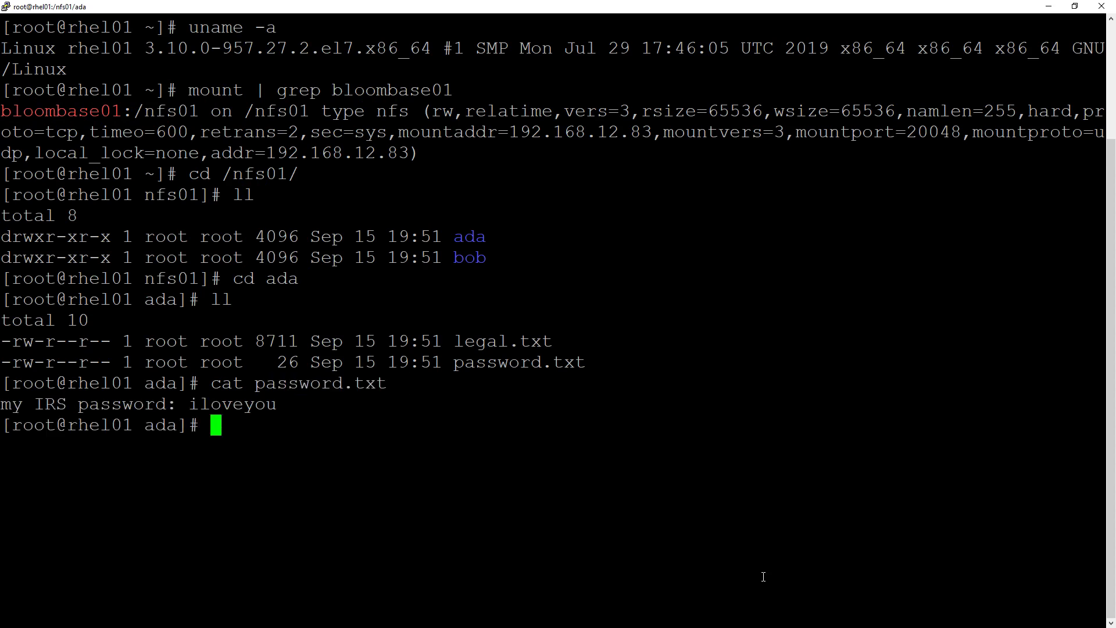
Display the contents of legal.txt with cat and clear the terminal screen.
type("cat legal.txt")
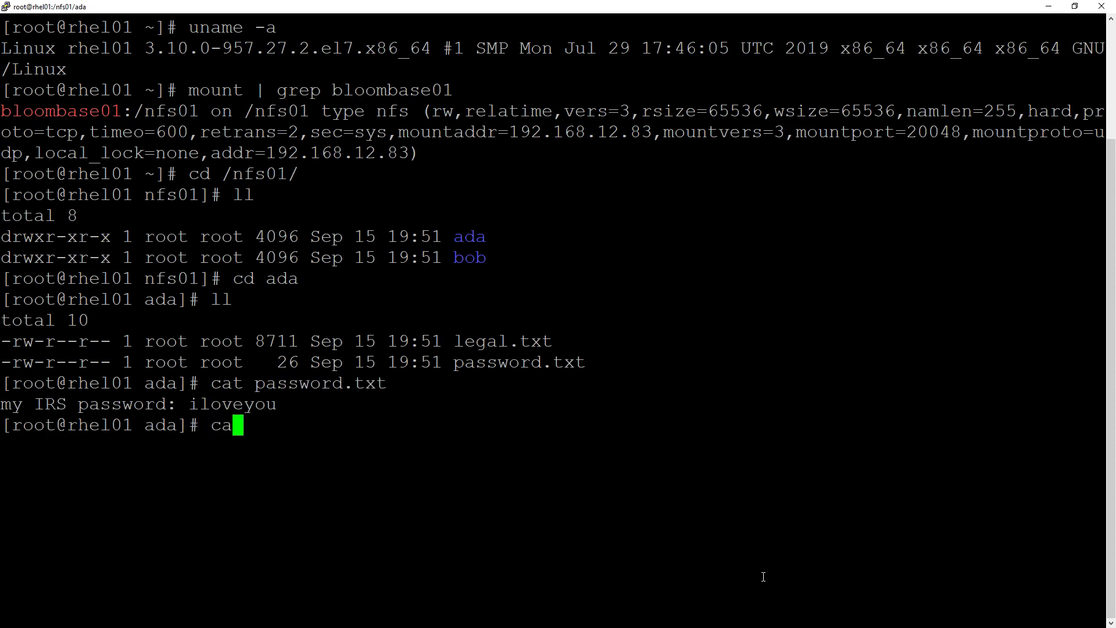
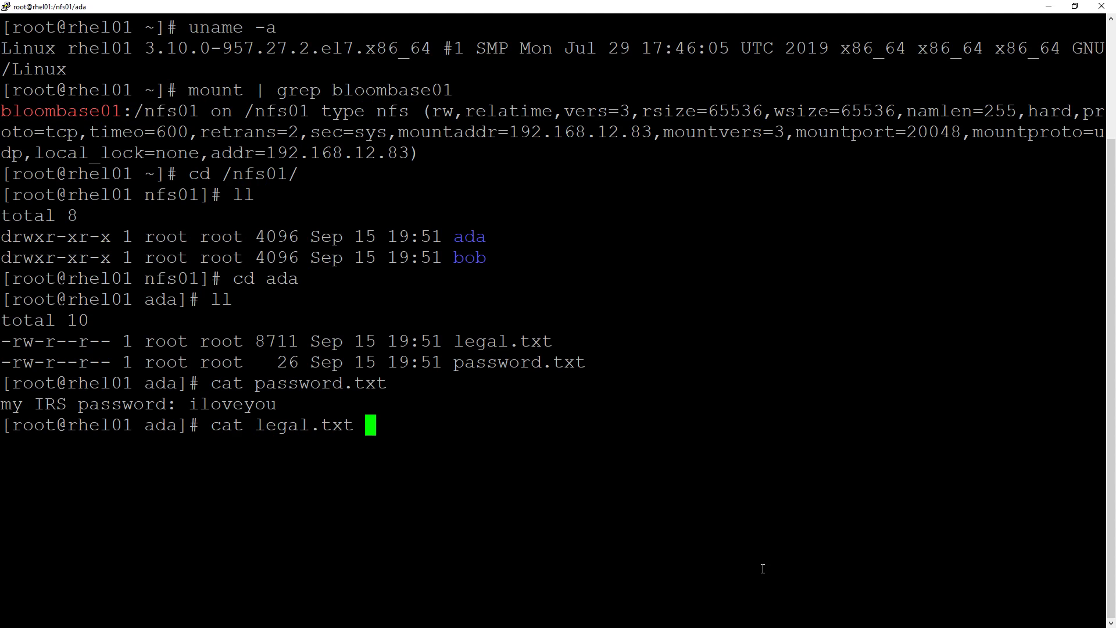
key("Return")
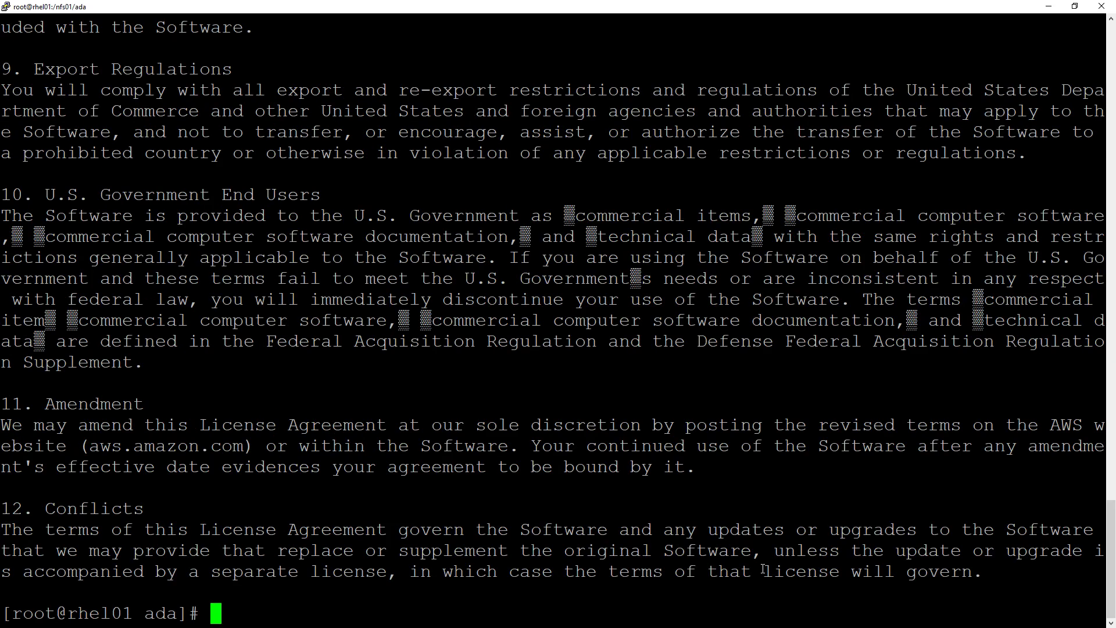
type("clear")
key("Return")
Go up to the nfs01 directory, enter the bob subdirectory and list its files in long format.
type("cd")
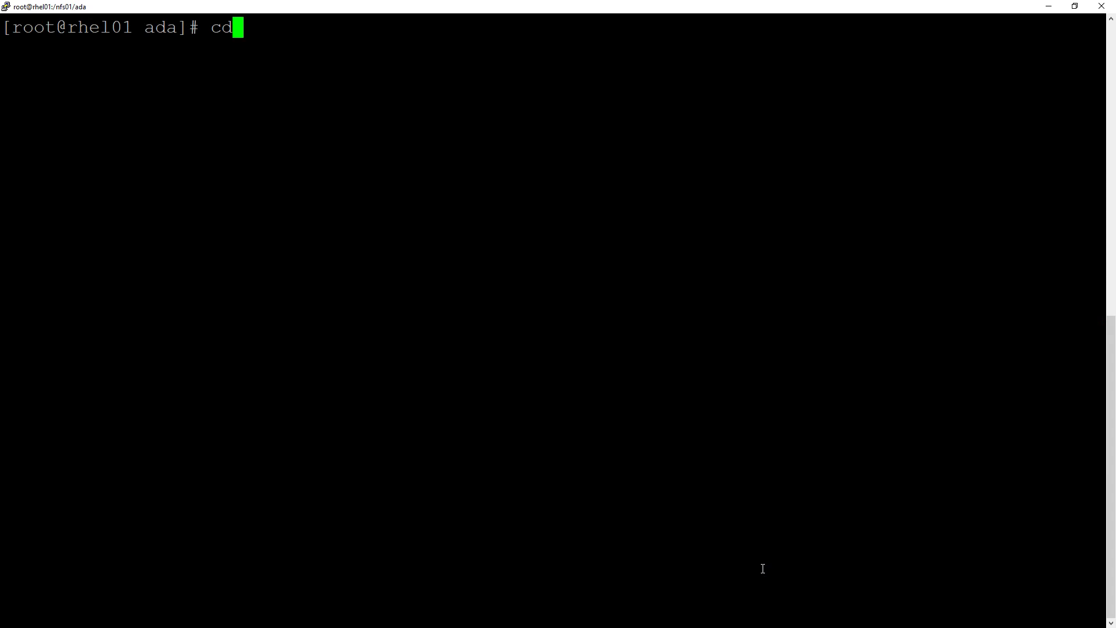
type(" ..")
key("Return")
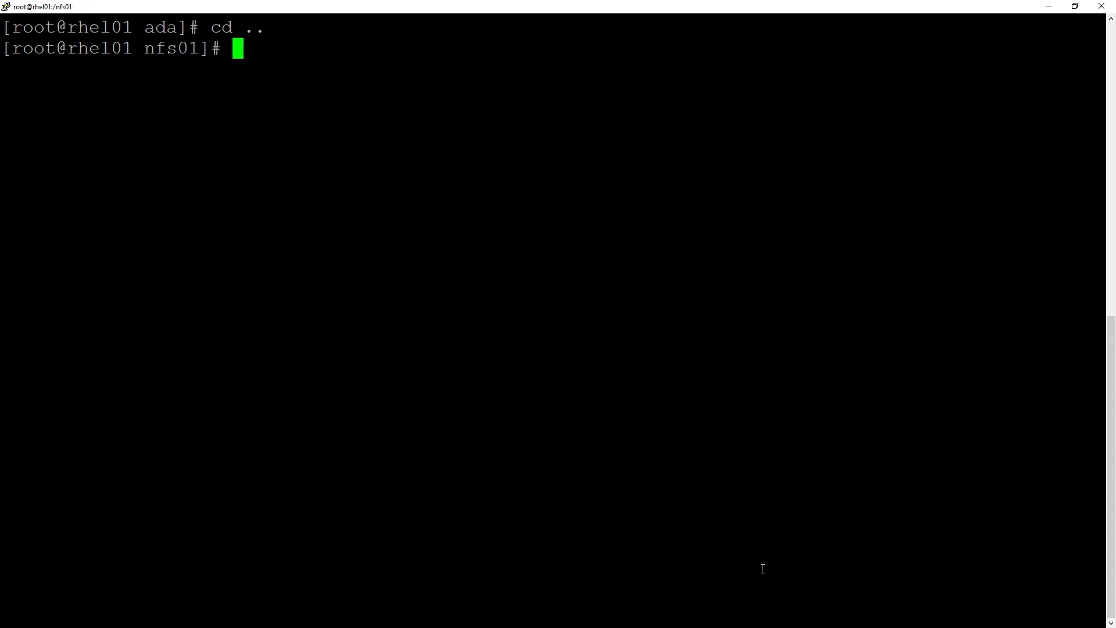
type("cd bob")
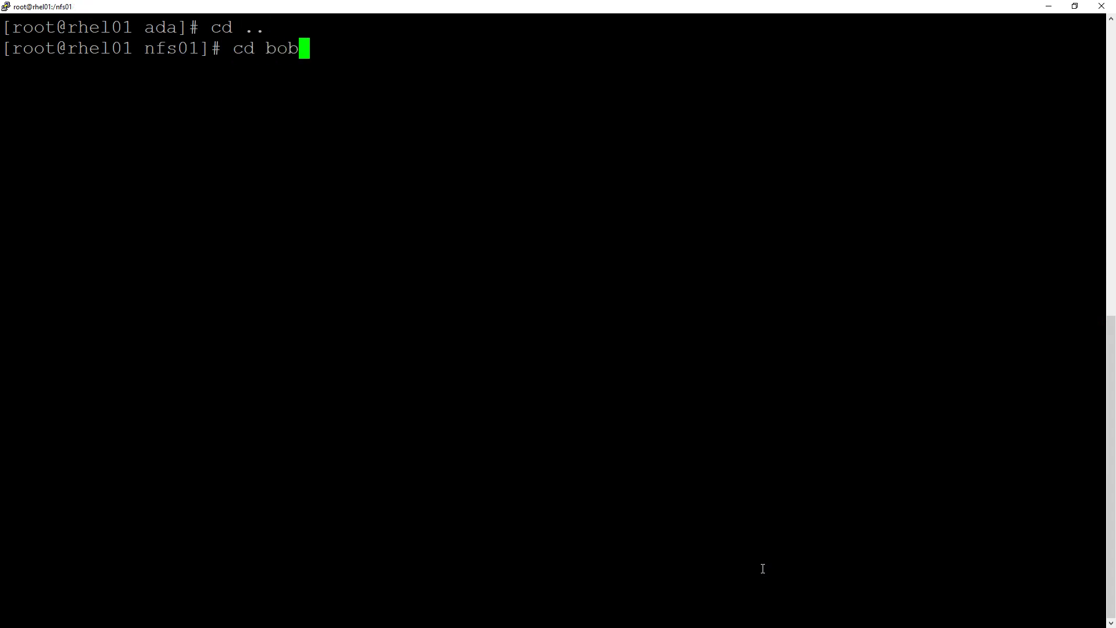
key("Return")
type("ll")
key("Return")
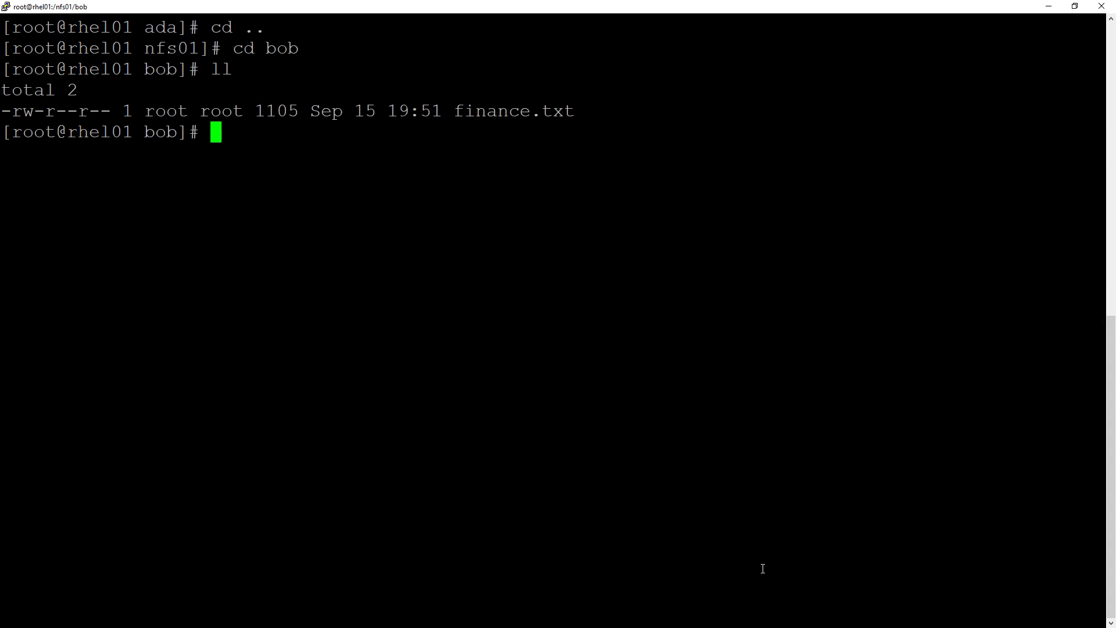
Display the contents of finance.txt in the bob directory with cat.
type("cat finan")
key("Tab")
key("Return")
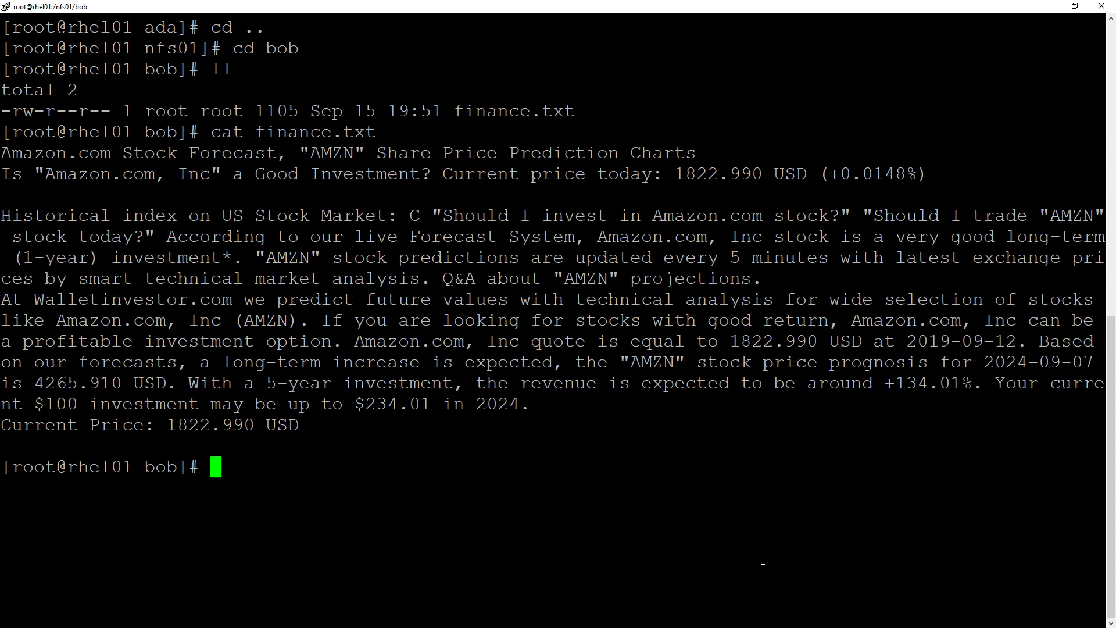